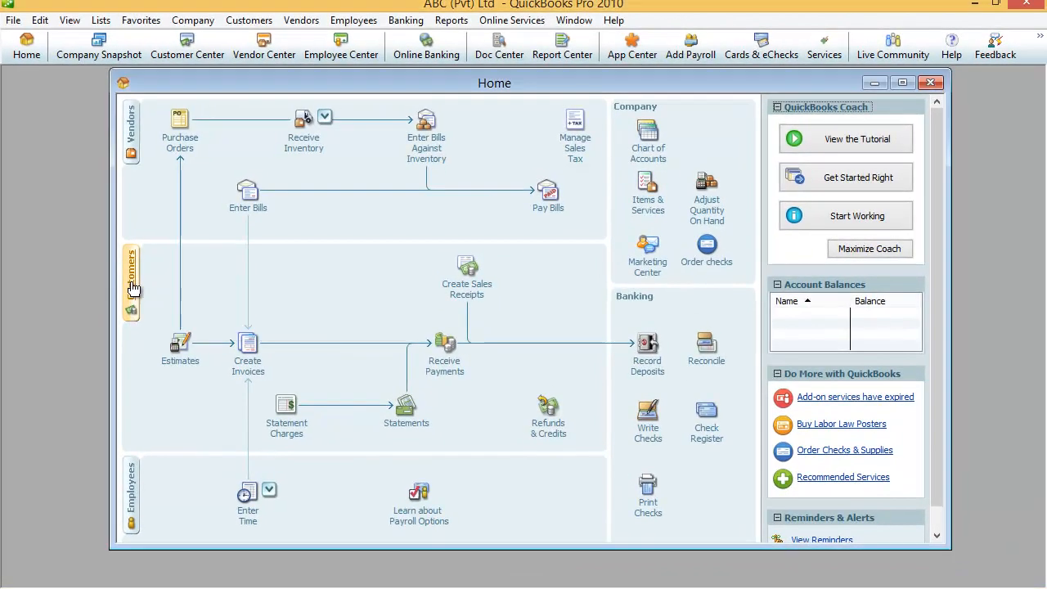
# Step: Open the Customer Center from the Home page, maximize it, then restore and reposition its window
pyautogui.click(133, 288)
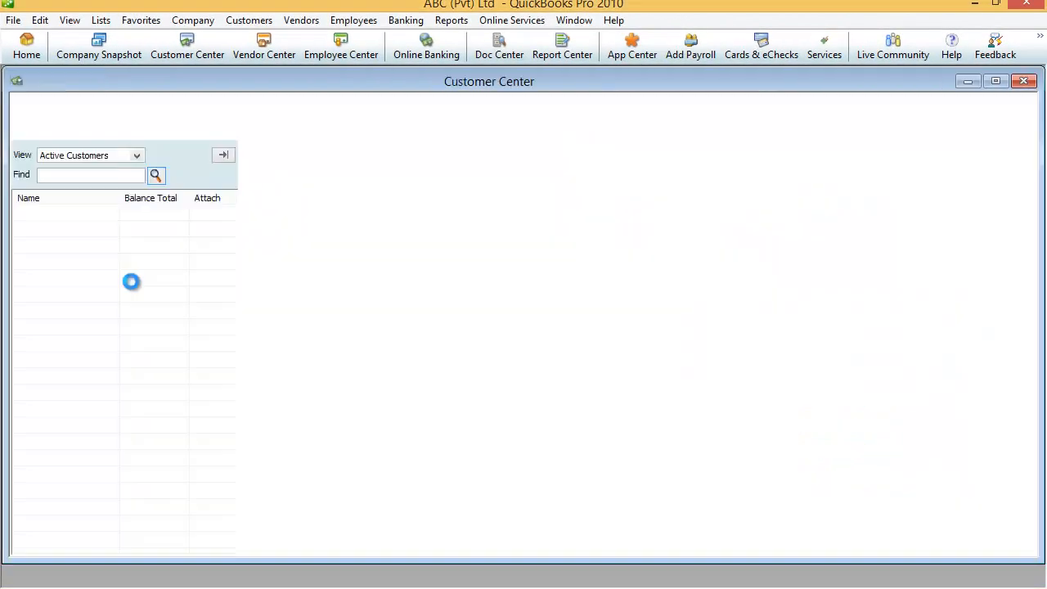
pyautogui.click(998, 81)
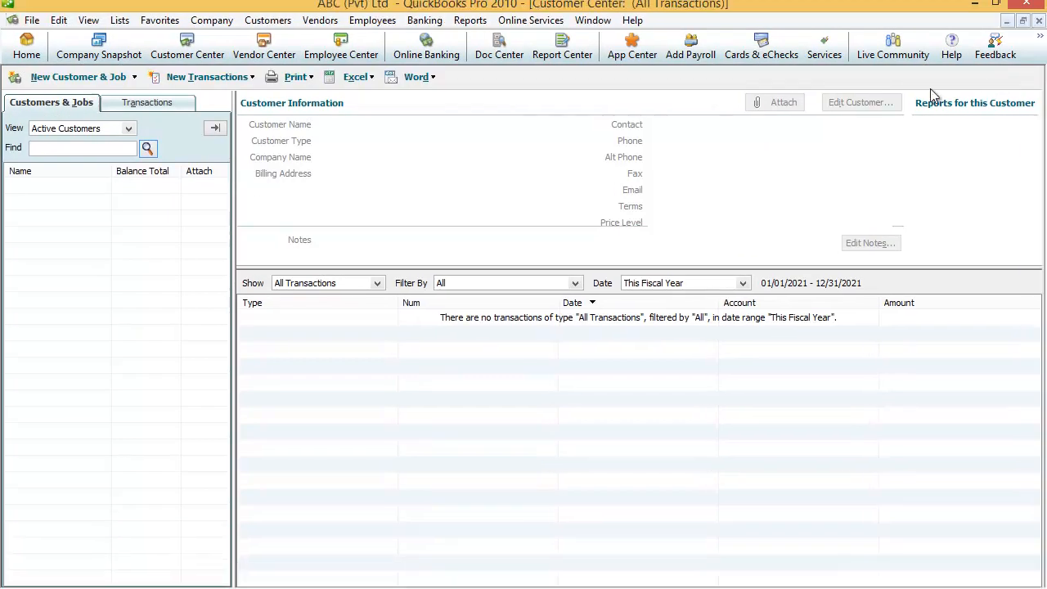
pyautogui.click(1023, 20)
pyautogui.moveTo(334, 88); pyautogui.dragTo(438, 84)
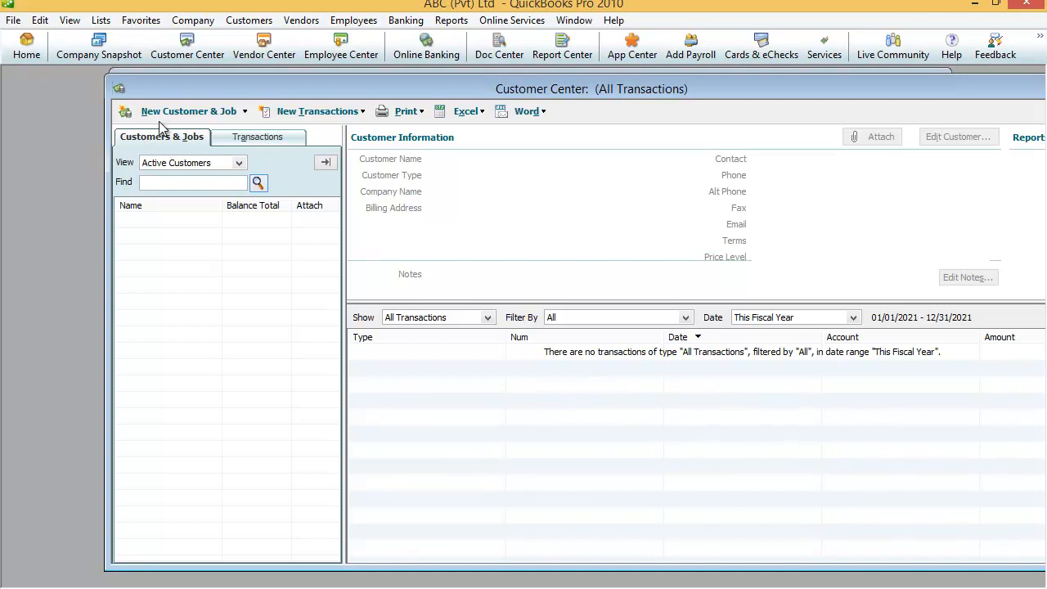
# Step: Choose New Customer from the New Customer & Job menu
pyautogui.click(245, 112)
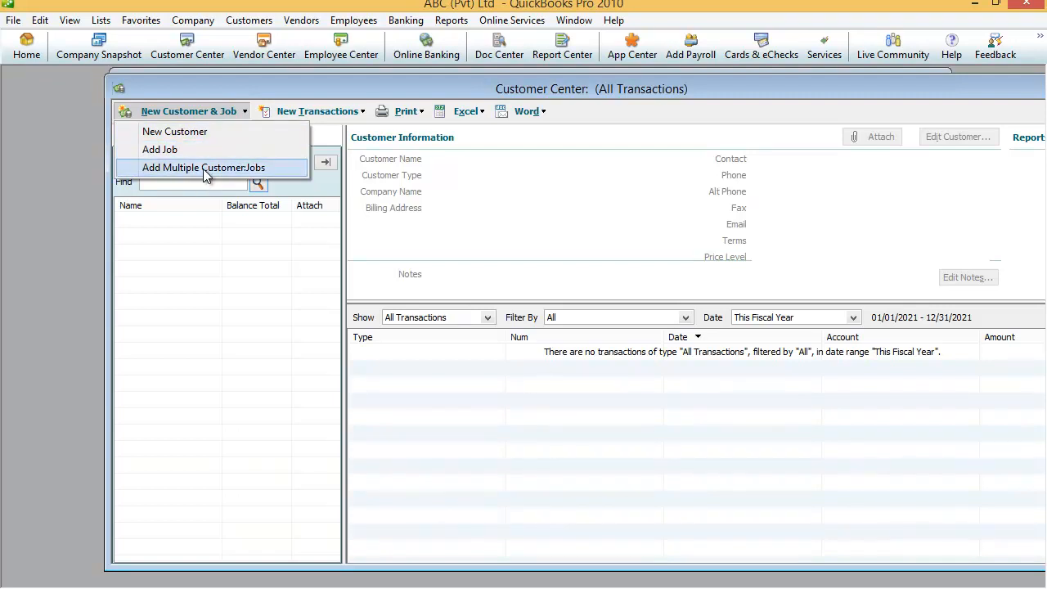
pyautogui.click(174, 135)
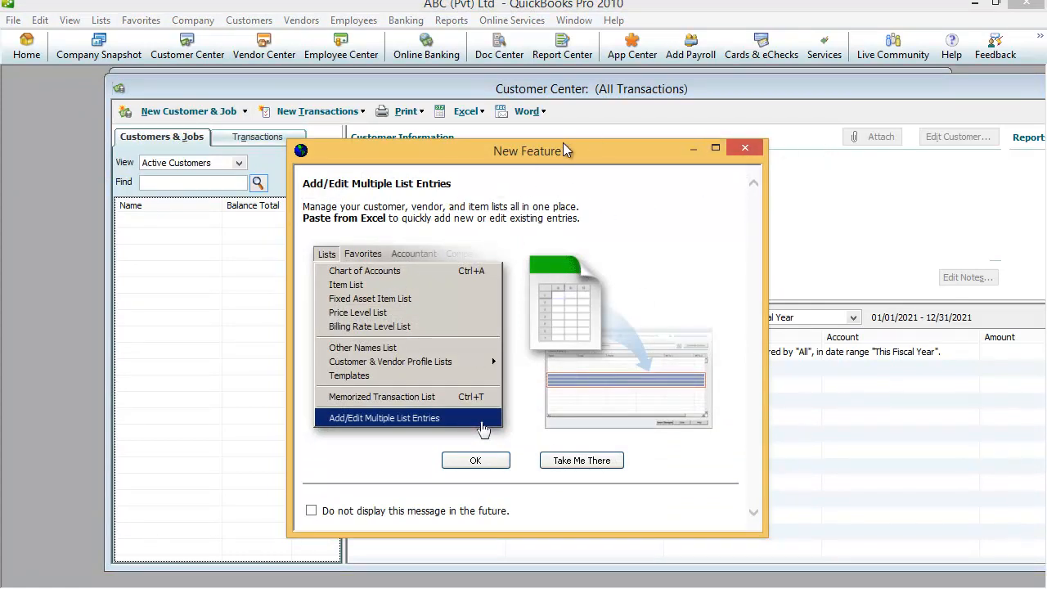
# Step: Dismiss the New Feature notice and enter 'AMP Alpha Digital' as the customer name
pyautogui.click(745, 149)
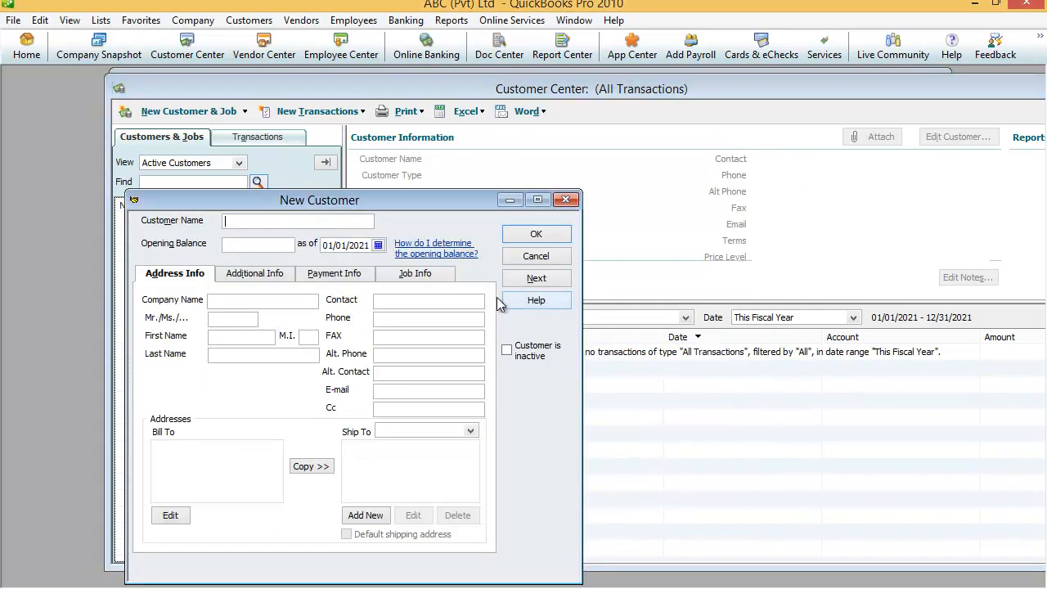
pyautogui.moveTo(417, 201); pyautogui.dragTo(514, 118)
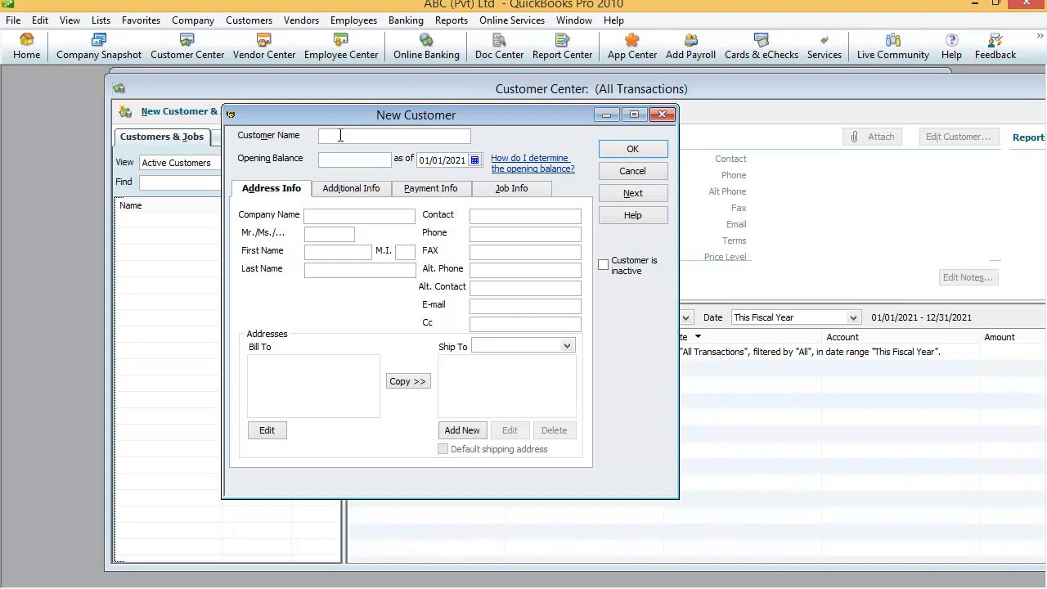
pyautogui.write('AMP- Alpha Digital')
# Step: Rename the customer to AMP-Alpha Digital and set the opening balance to 11500
pyautogui.click(341, 136)
pyautogui.press('BackSpace')
pyautogui.write('-')
pyautogui.press('Tab')
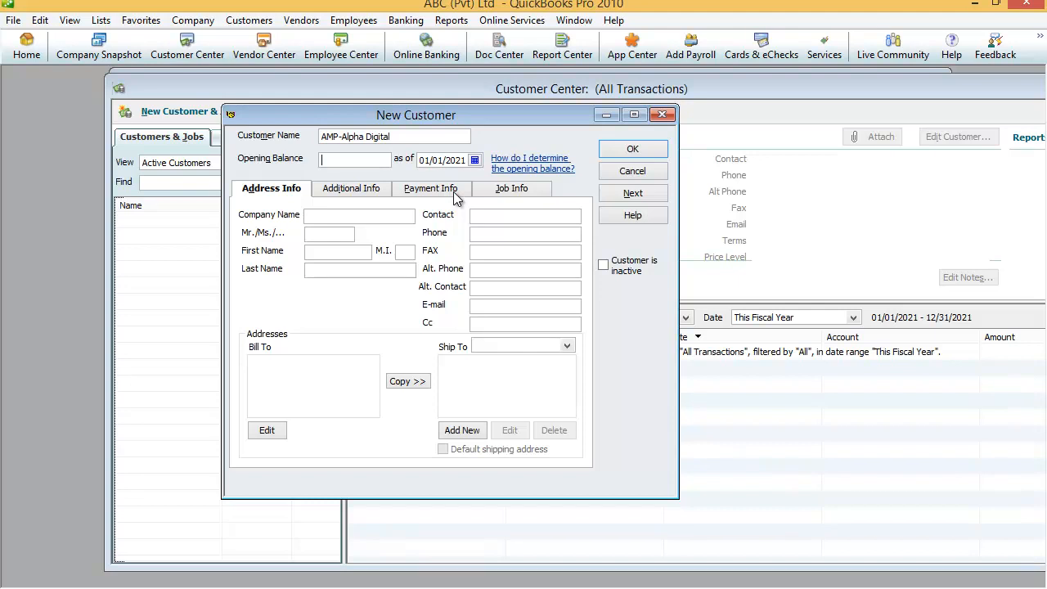
pyautogui.write('11500')
# Step: Enter 'Alpha Digital Pvt ltd' as the company name
pyautogui.click(333, 215)
pyautogui.write('Alpha Digita')
pyautogui.press('BackSpace')
pyautogui.press('BackSpace')
pyautogui.press('BackSpace')
pyautogui.press('BackSpace')
pyautogui.press('BackSpace')
pyautogui.press('BackSpace')
pyautogui.write('Digital Pvt ltd')
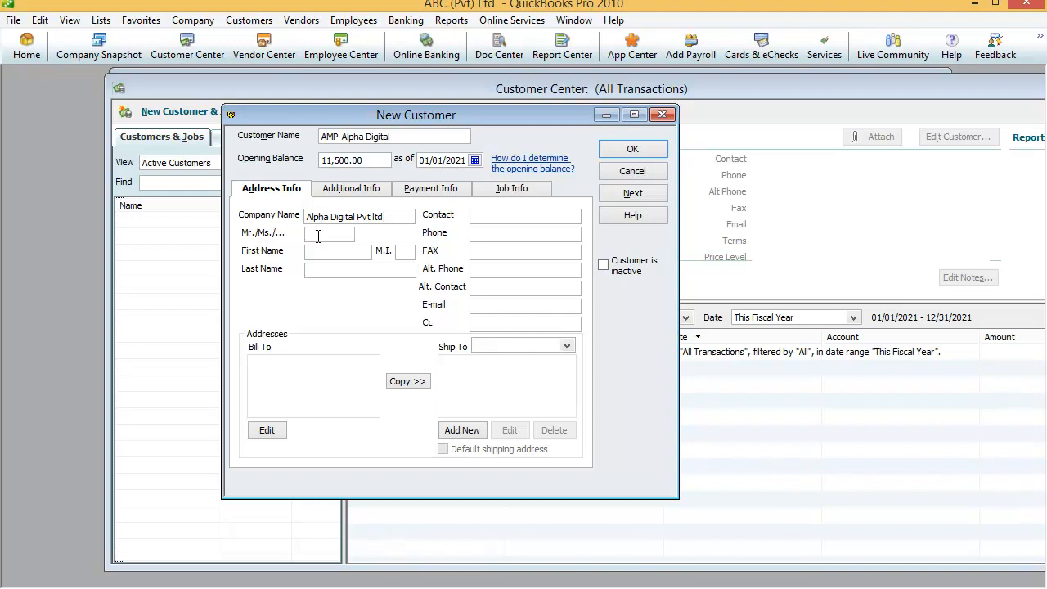
# Step: Enter salutation Mr along with the contact person's first name and contact name
pyautogui.click(318, 236)
pyautogui.write('Mr')
pyautogui.write('Peter')
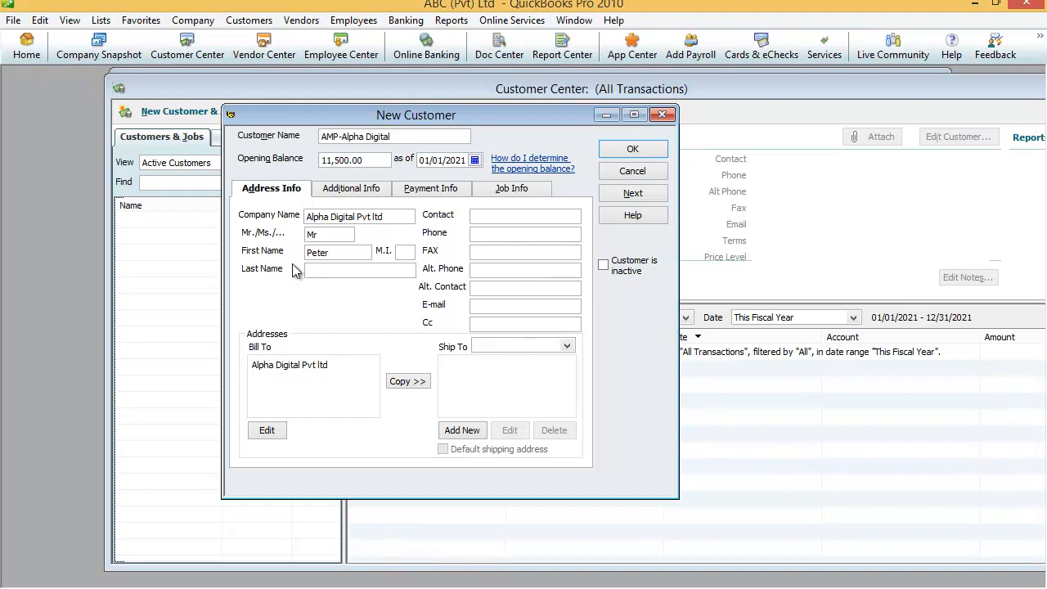
pyautogui.click(316, 269)
pyautogui.write('Peter')
# Step: Fill in the contact's phone number, fax number and e-mail address
pyautogui.press('Tab')
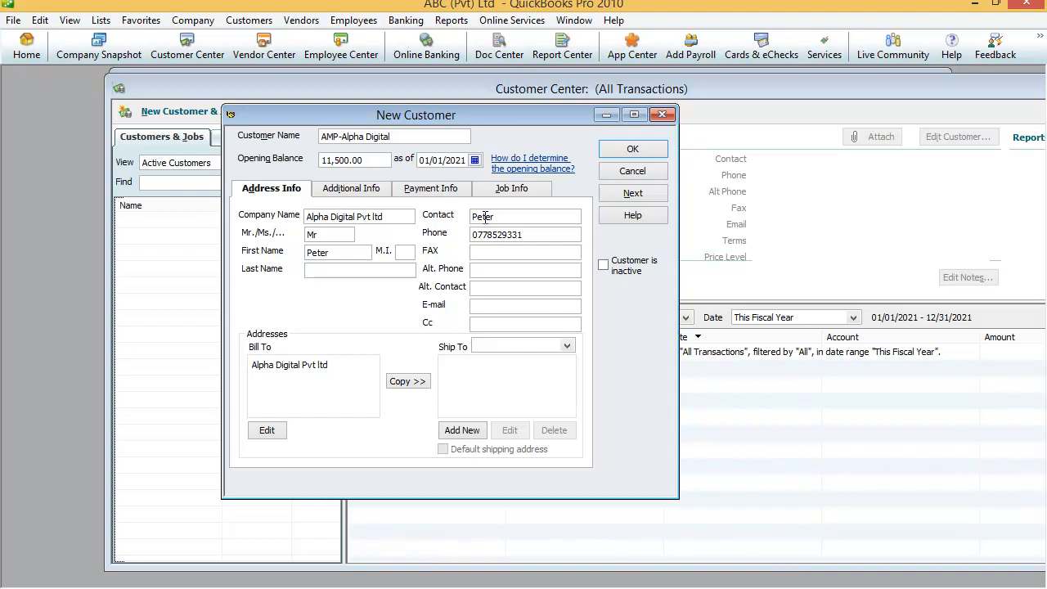
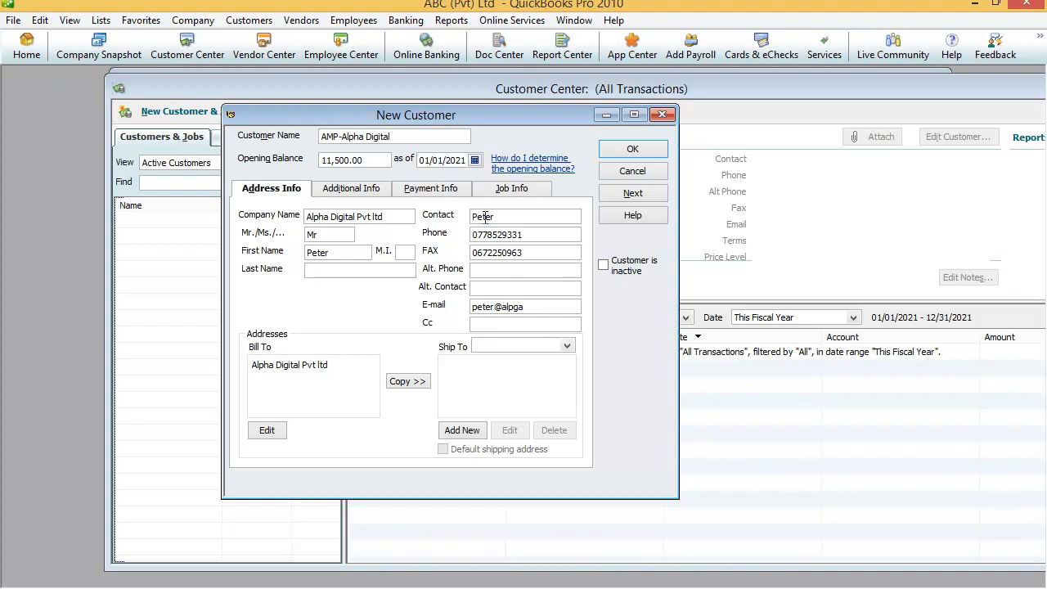
# Step: Correct the mistyped letter in the customer's e-mail address
pyautogui.click(516, 309)
pyautogui.press('BackSpace')
pyautogui.write('h')
# Step: Type the customer's street and town lines into the Bill To address, fixing typos
pyautogui.write('Kalmunai')
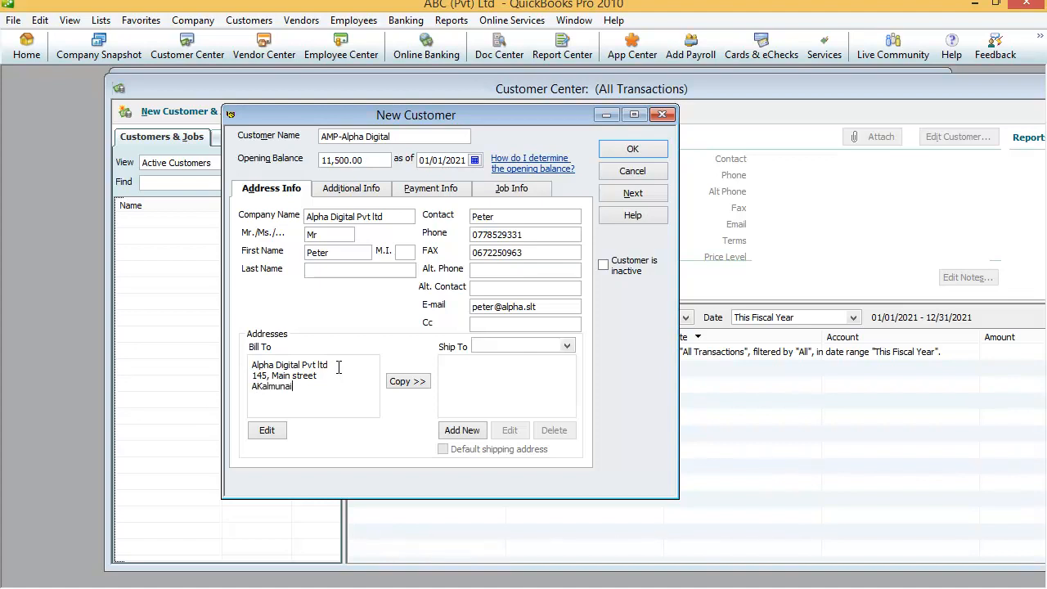
pyautogui.press('BackSpace')
pyautogui.press('BackSpace')
pyautogui.press('BackSpace')
pyautogui.press('BackSpace')
pyautogui.press('BackSpace')
pyautogui.press('BackSpace')
pyautogui.press('BackSpace')
pyautogui.press('BackSpace')
pyautogui.press('BackSpace')
pyautogui.write('K')
pyautogui.press('BackSpace')
pyautogui.write('Kalmunai')
# Step: Copy the billing address to Ship To 1, add its state, postal code and country, and confirm
pyautogui.click(407, 381)
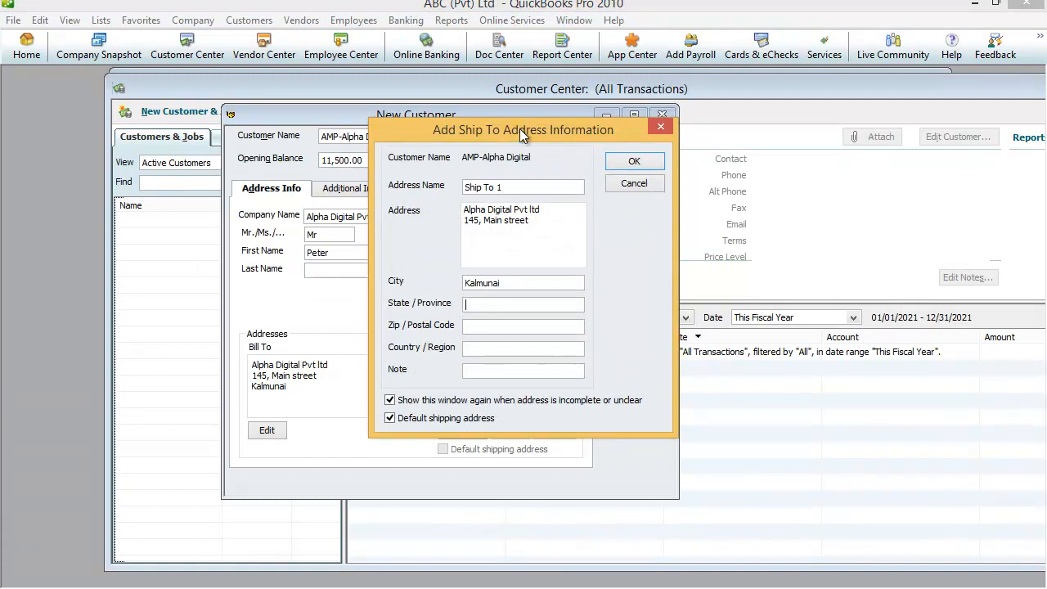
pyautogui.moveTo(521, 129); pyautogui.dragTo(474, 140)
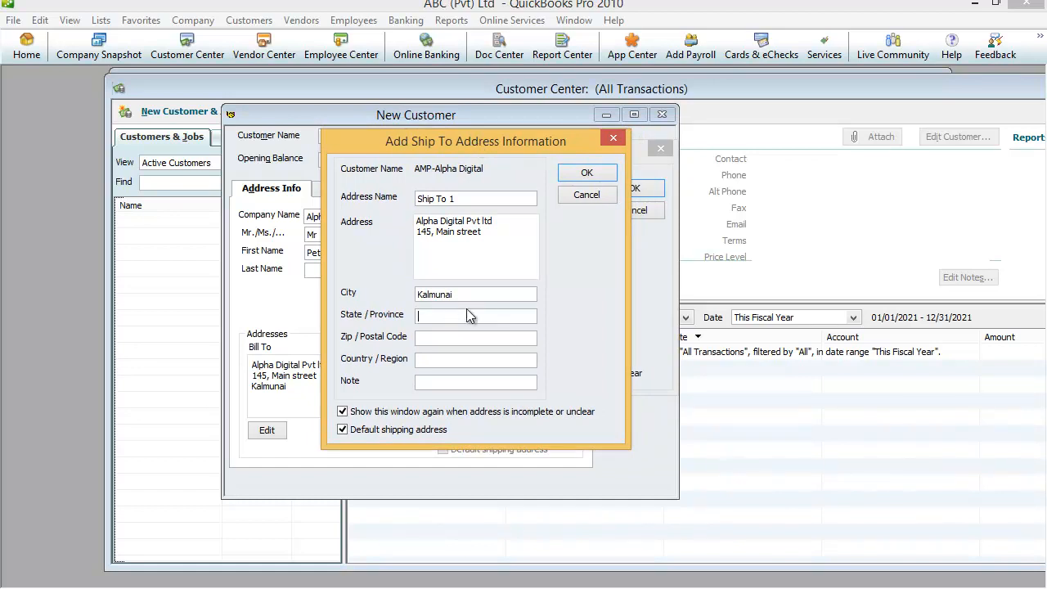
pyautogui.write('Ea')
pyautogui.write('stern')
pyautogui.write('3520')
pyautogui.click(433, 359)
pyautogui.write('Sri Lanka')
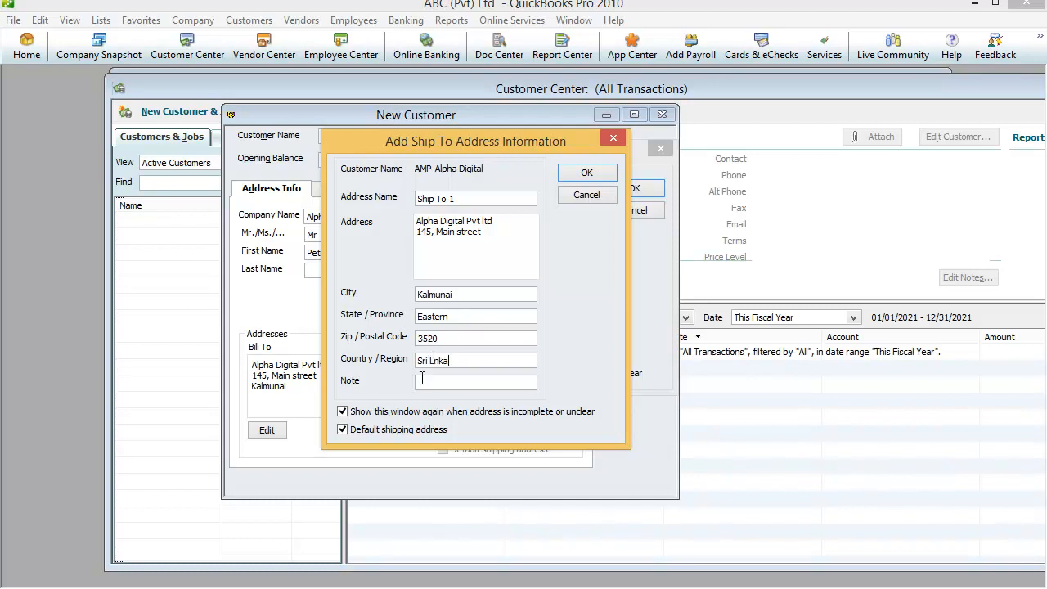
pyautogui.press('BackSpace')
pyautogui.press('BackSpace')
pyautogui.press('BackSpace')
pyautogui.write('anka')
pyautogui.click(587, 173)
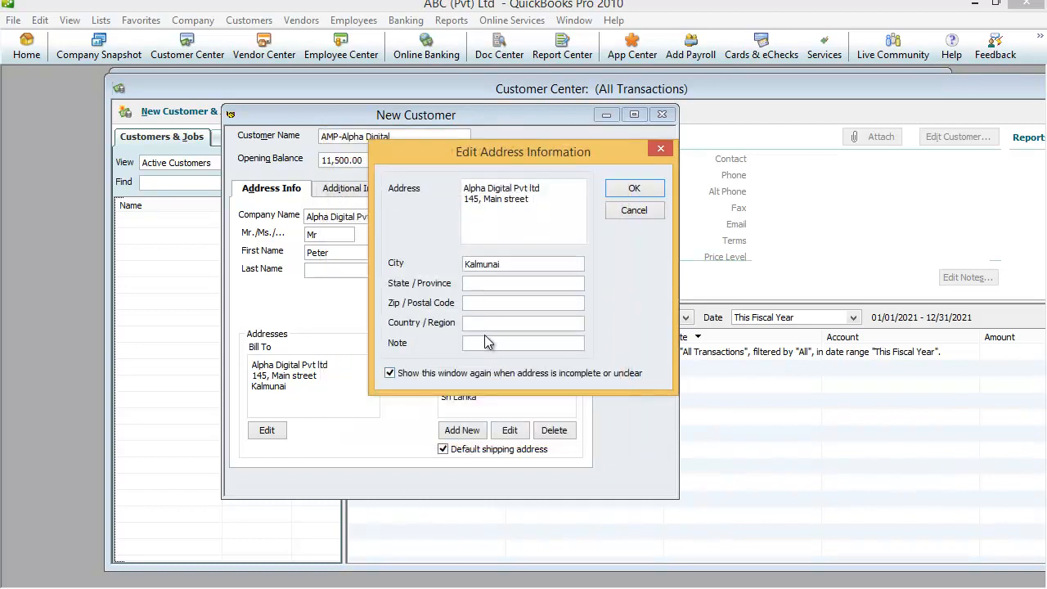
# Step: Dismiss the bill-to address check and switch to the Additional Info section
pyautogui.click(633, 192)
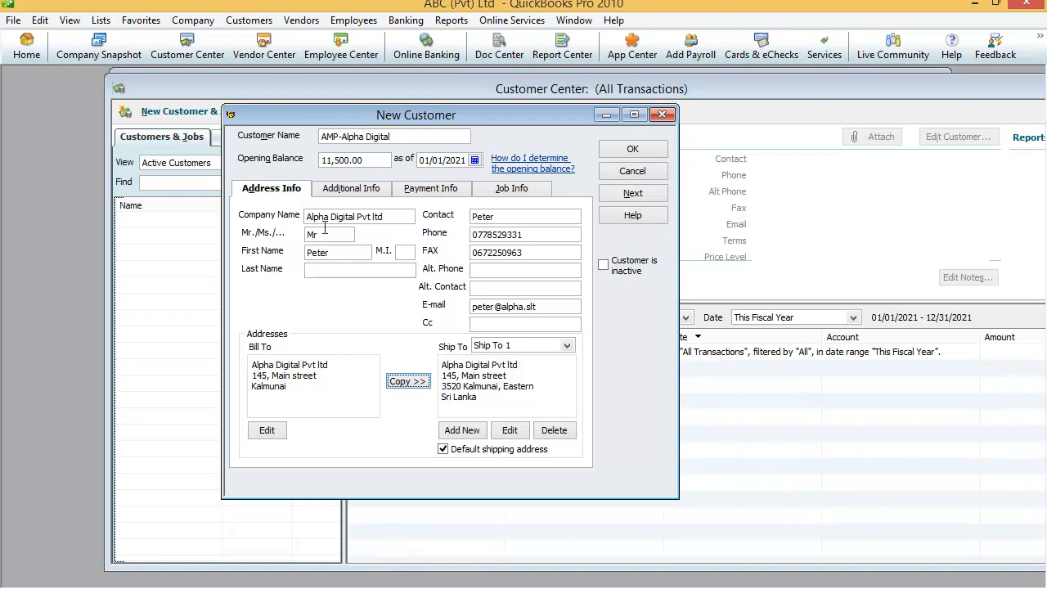
pyautogui.click(352, 190)
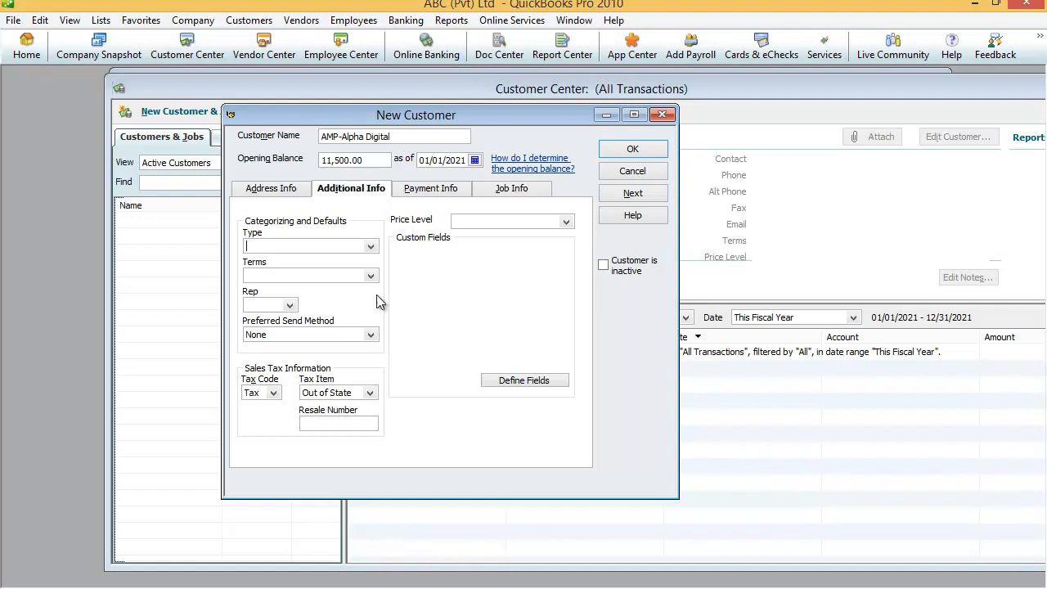
# Step: Set the customer type to Wholesale
pyautogui.click(371, 249)
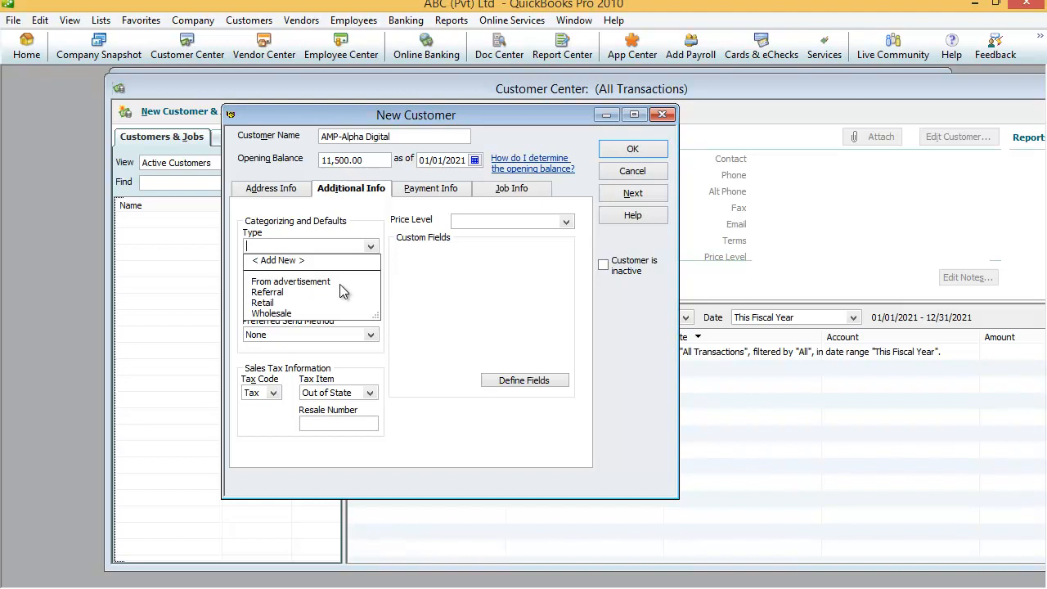
pyautogui.click(277, 314)
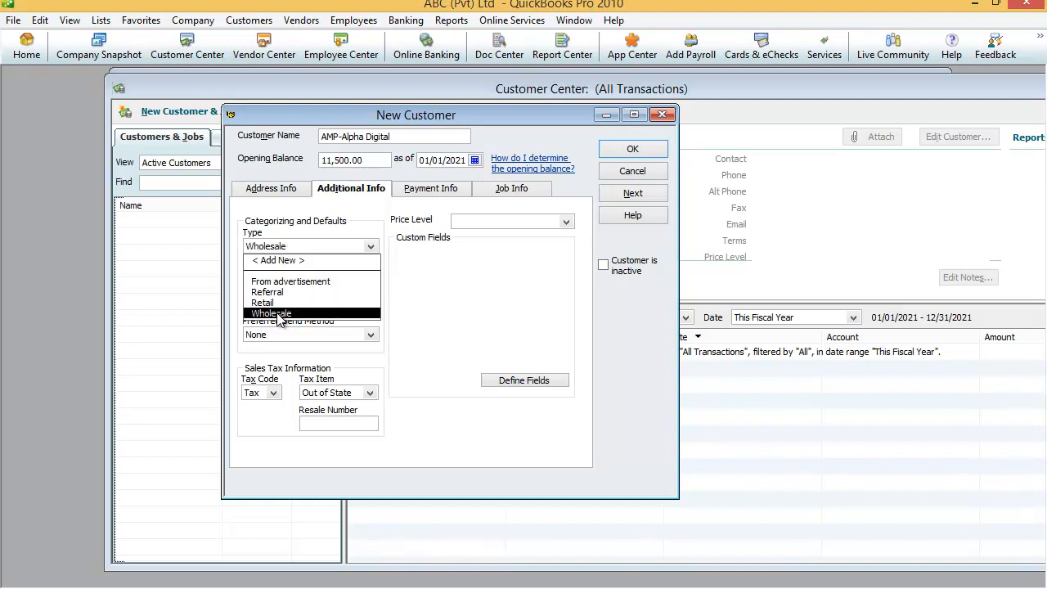
pyautogui.click(277, 314)
pyautogui.click(370, 276)
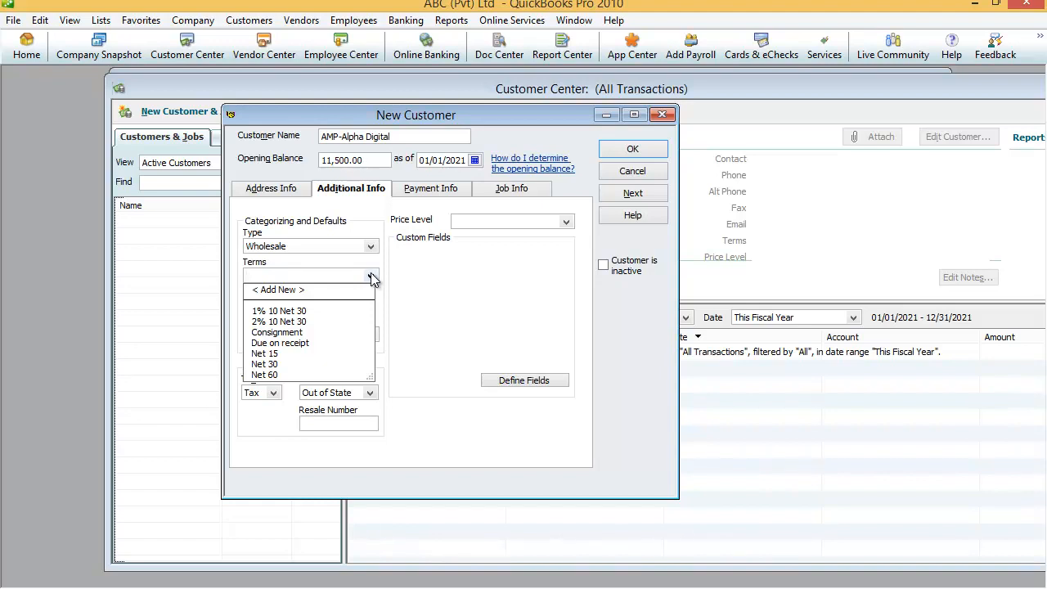
# Step: Choose 1% 10 Net 30 as the customer's payment terms
pyautogui.click(271, 311)
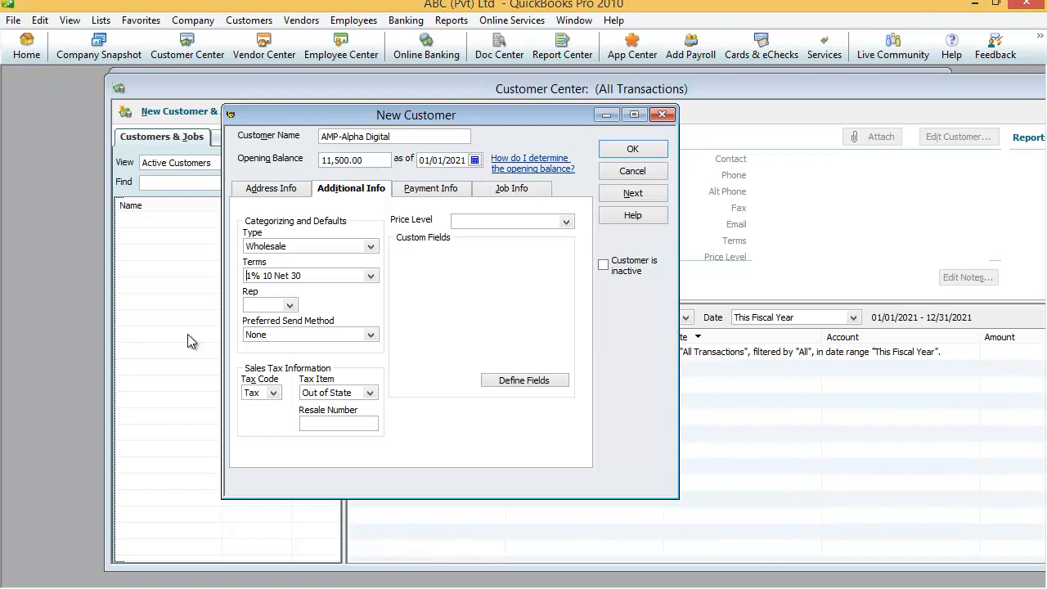
pyautogui.click(289, 306)
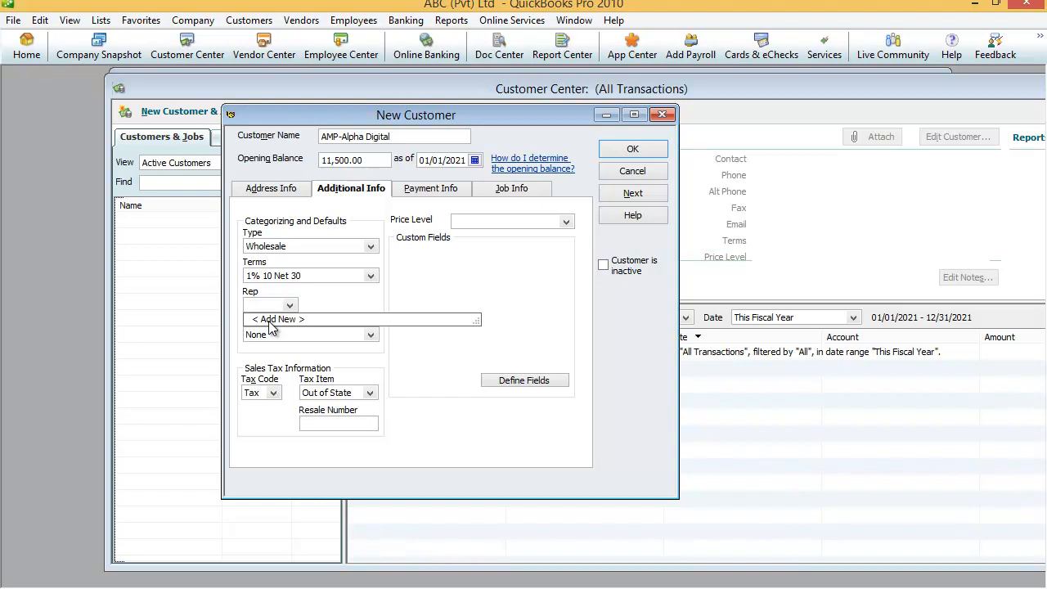
# Step: Add a new sales rep from the Rep list and enter the rep's name, triggering the not-in-list notice
pyautogui.click(270, 320)
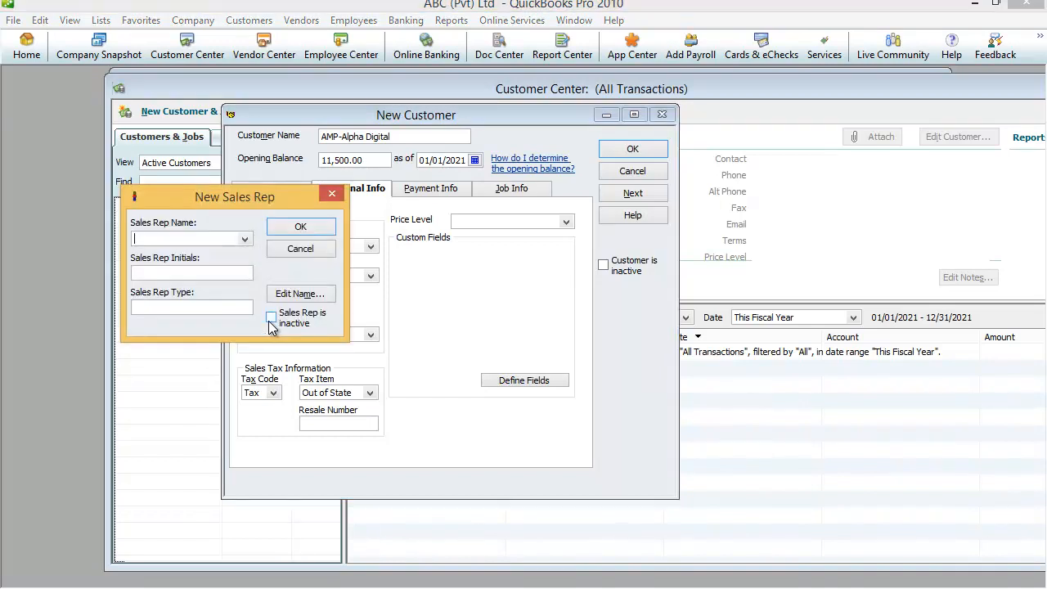
pyautogui.moveTo(179, 193); pyautogui.dragTo(425, 206)
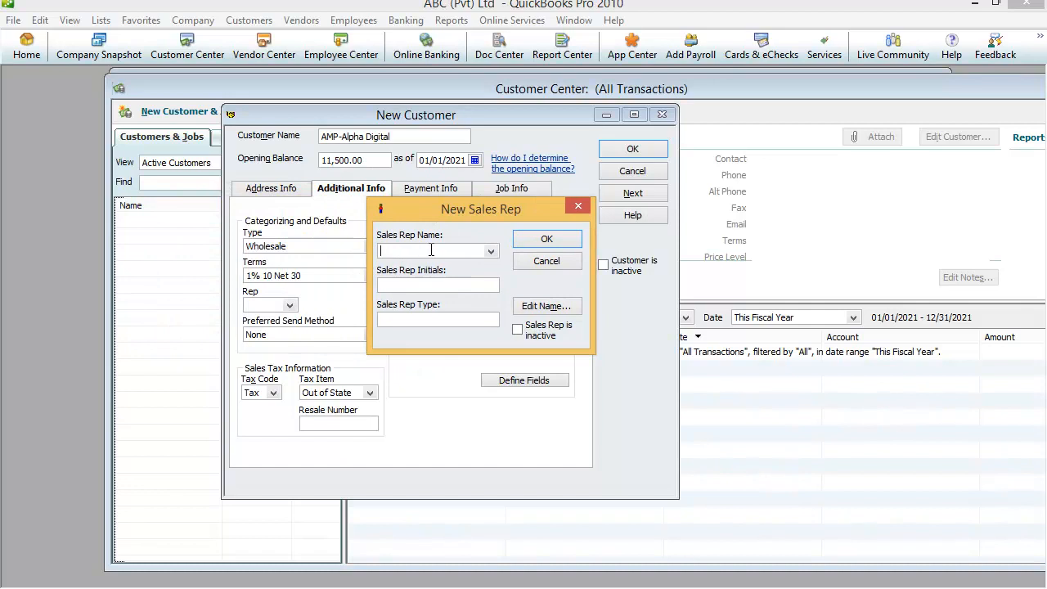
pyautogui.write('Kumar')
pyautogui.click(386, 289)
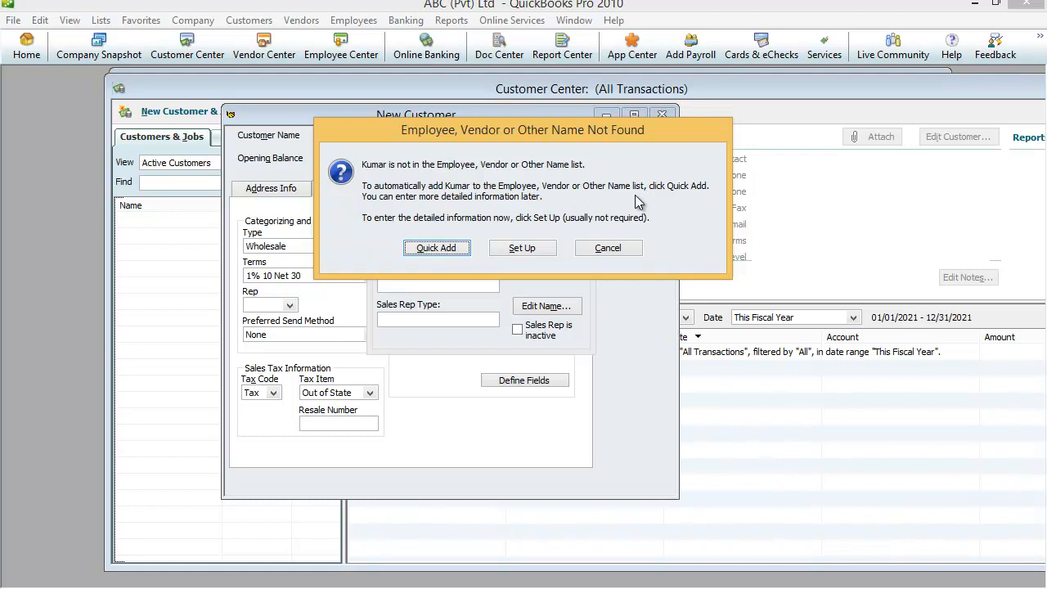
# Step: Quick Add the sales rep's name to the name list as an Employee
pyautogui.click(439, 249)
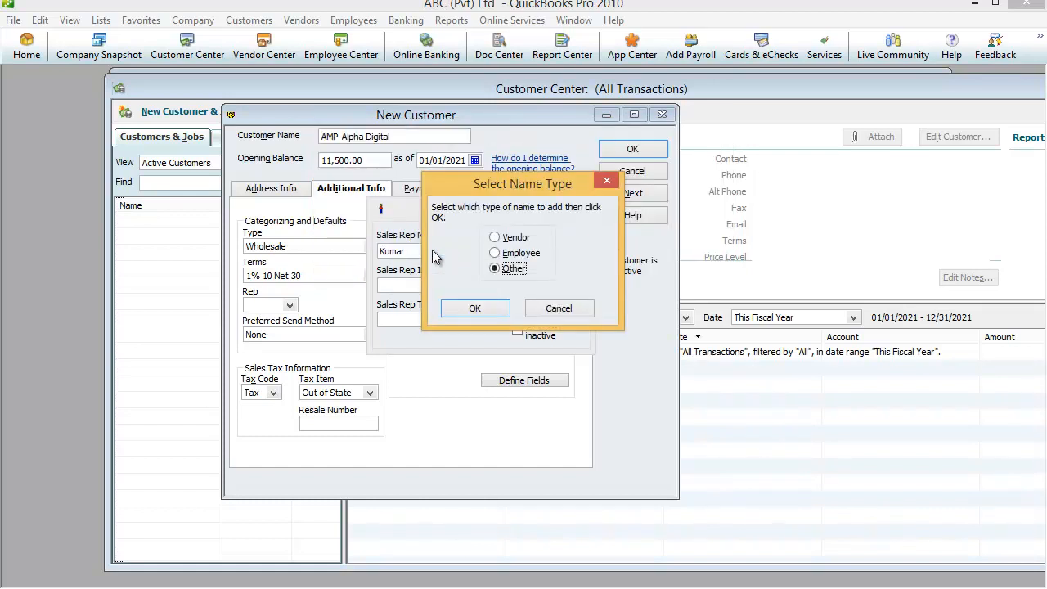
pyautogui.click(496, 254)
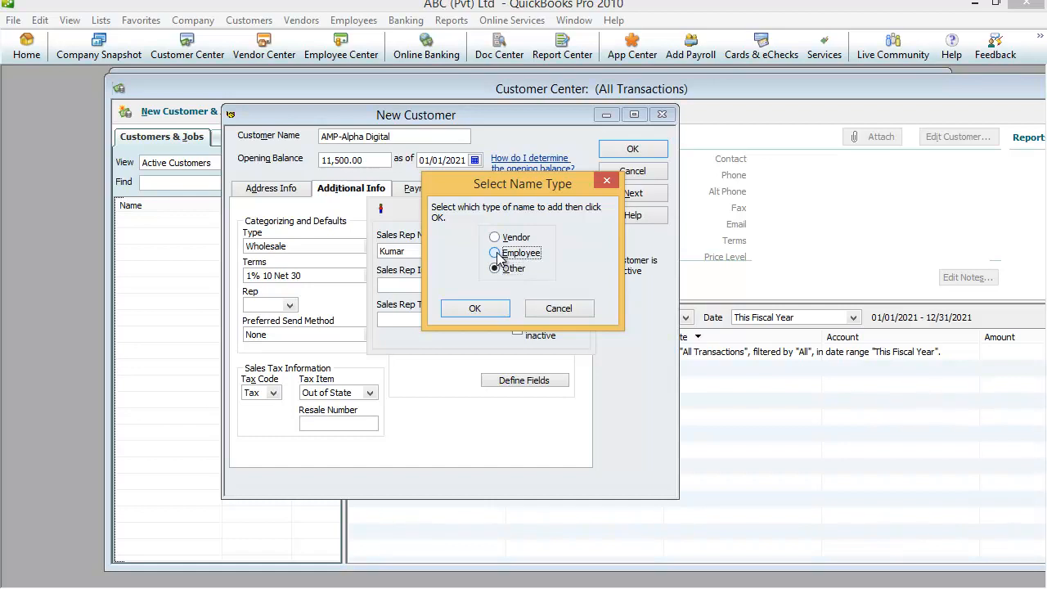
pyautogui.click(474, 309)
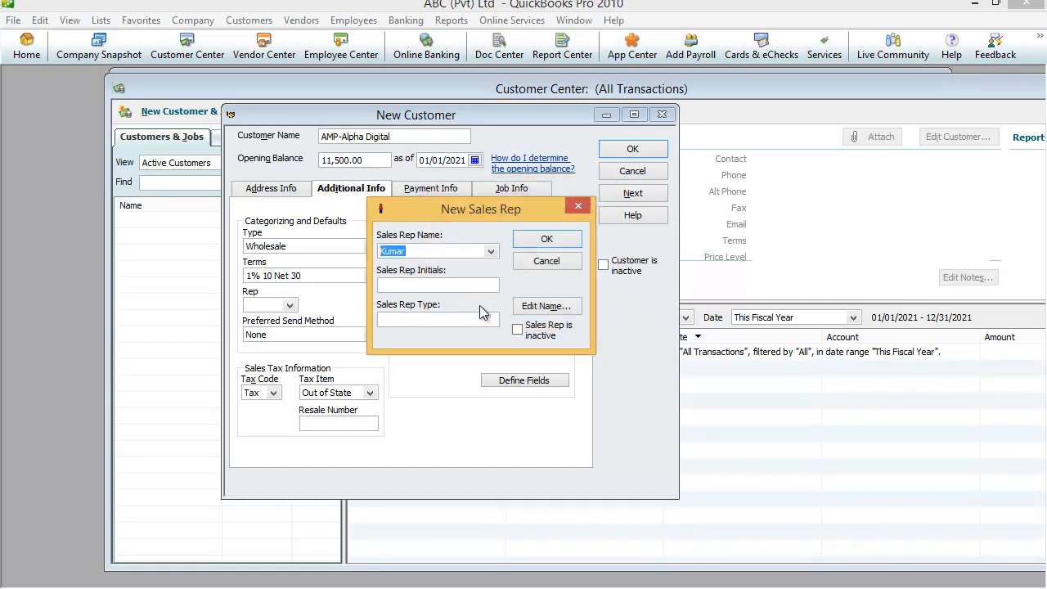
# Step: Enter the sales rep's initials and save the new rep for the customer
pyautogui.click(395, 283)
pyautogui.write('K')
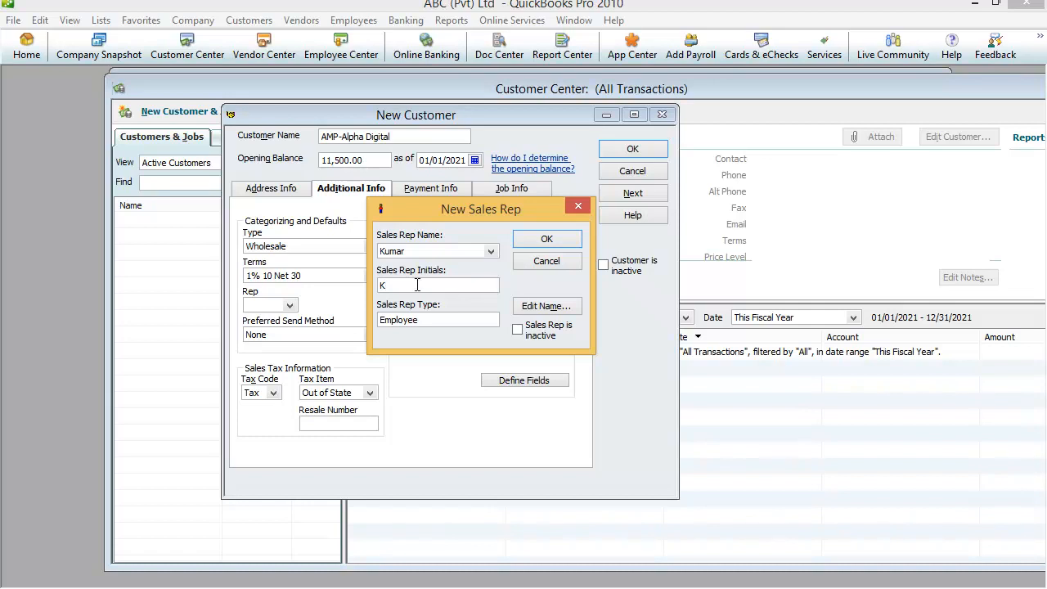
pyautogui.write('um')
pyautogui.click(546, 239)
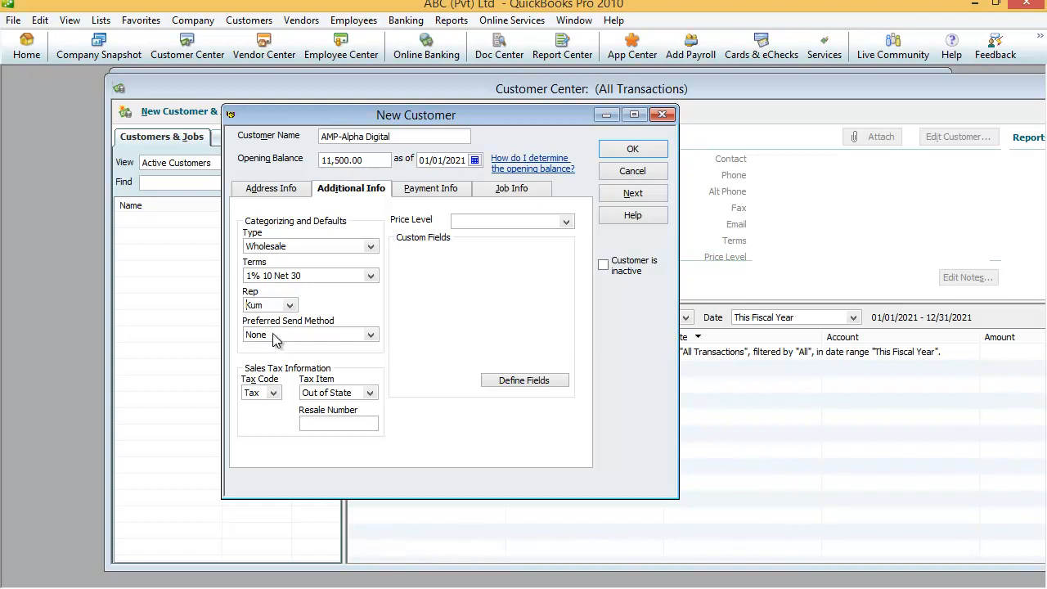
# Step: Set the preferred send method to E-mail and keep Out of State as the tax item
pyautogui.click(371, 336)
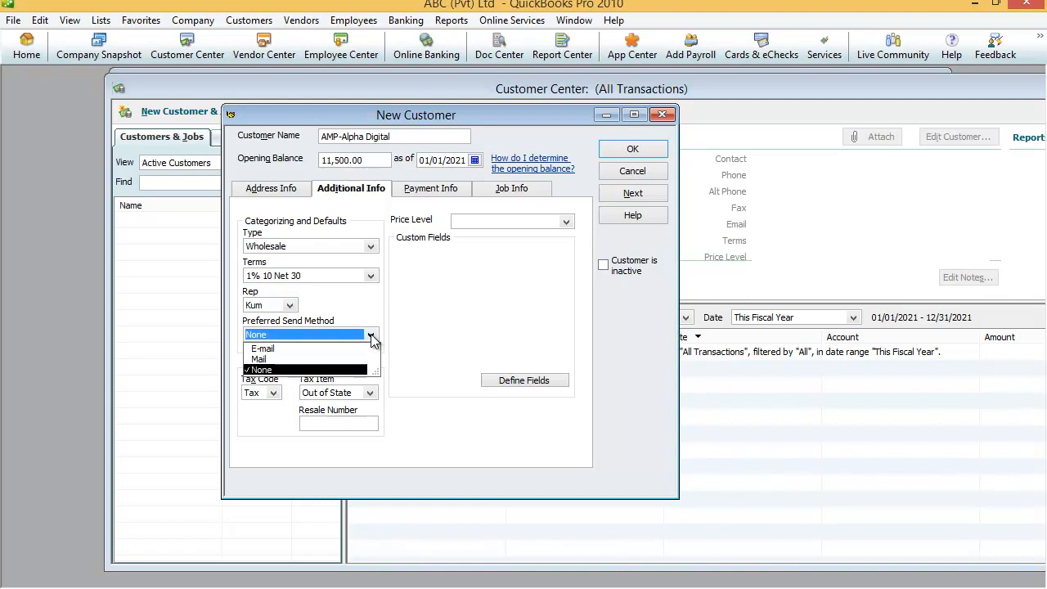
pyautogui.click(270, 351)
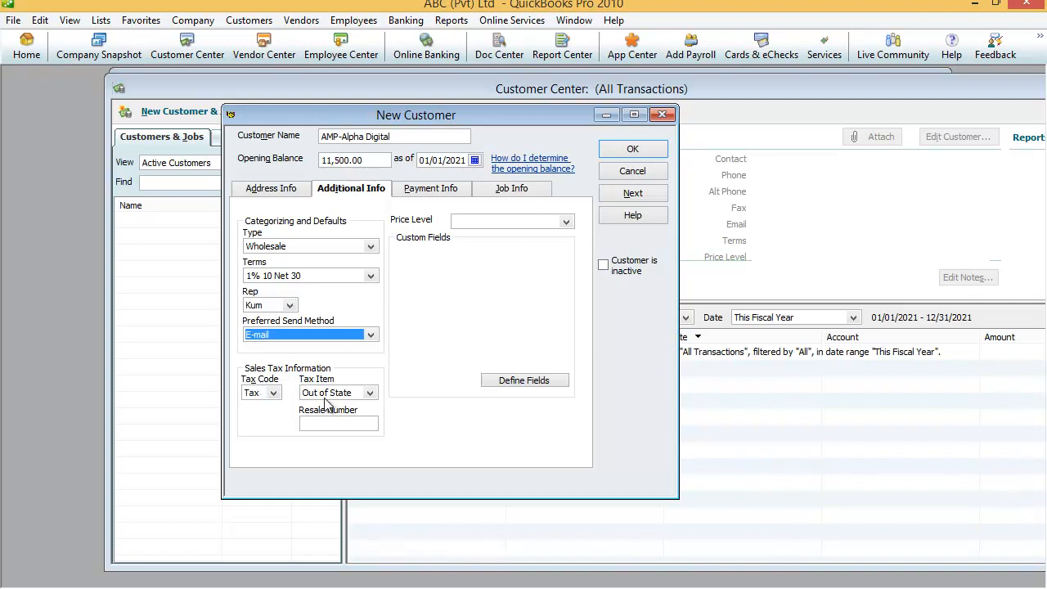
pyautogui.click(370, 393)
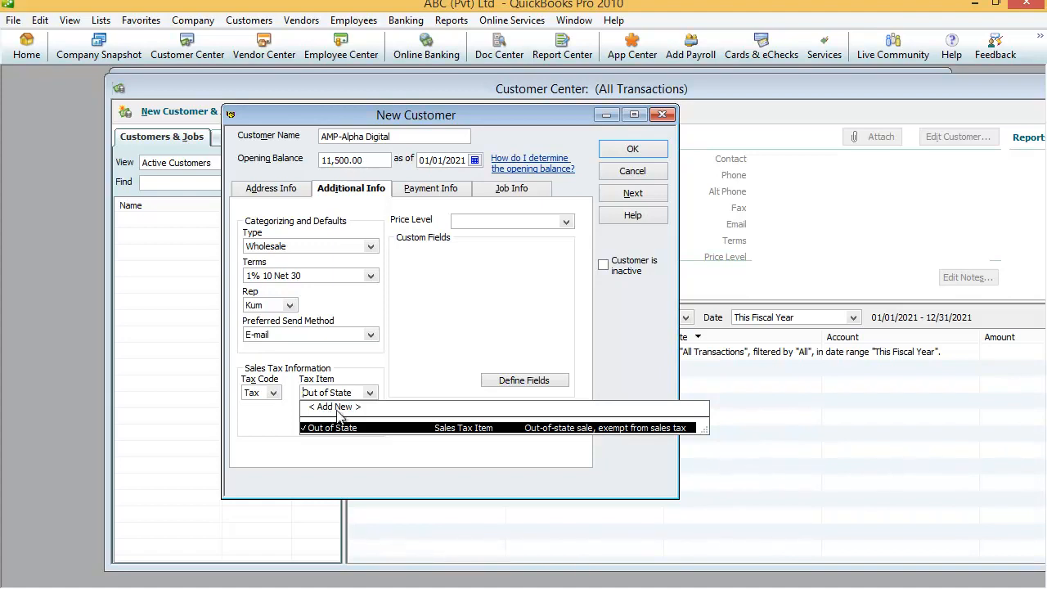
pyautogui.click(332, 426)
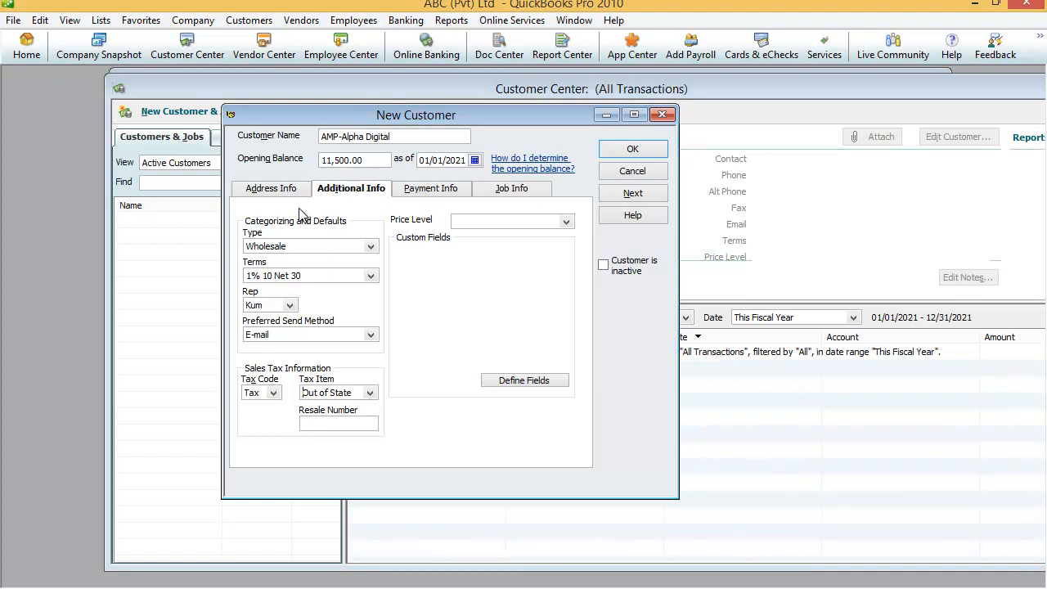
# Step: On Payment Info, enter the account number, a 200,000.00 credit limit and Check as payment method
pyautogui.click(433, 195)
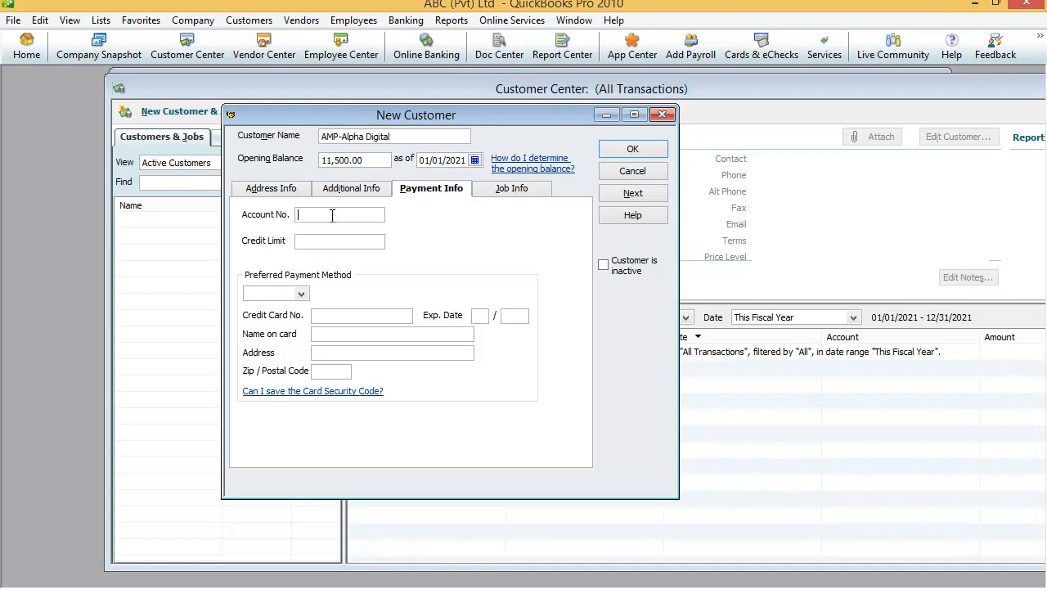
pyautogui.write('8527419')
pyautogui.click(309, 240)
pyautogui.write('200000')
pyautogui.click(302, 293)
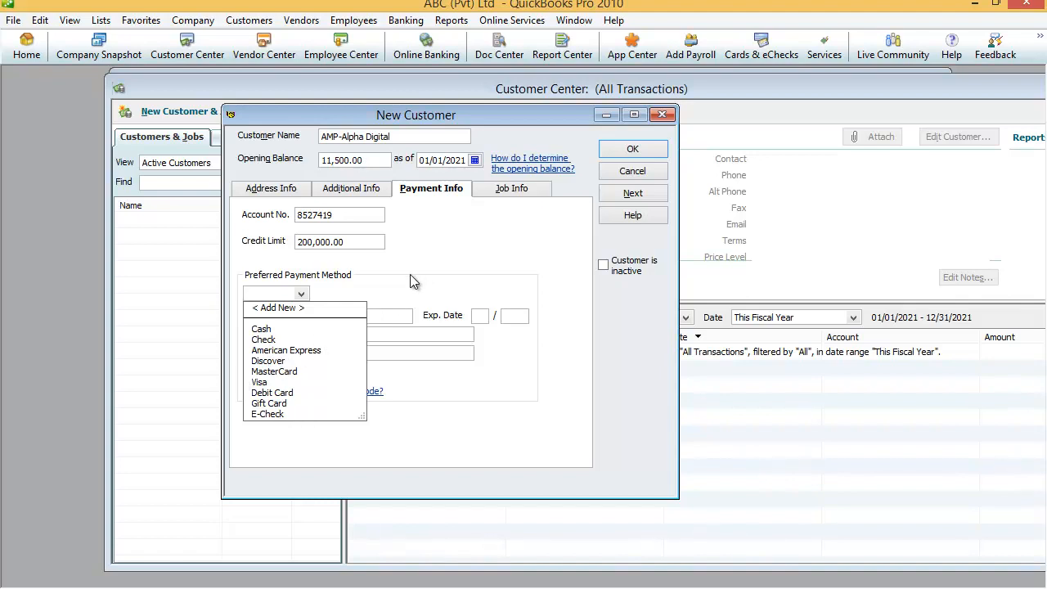
pyautogui.click(260, 340)
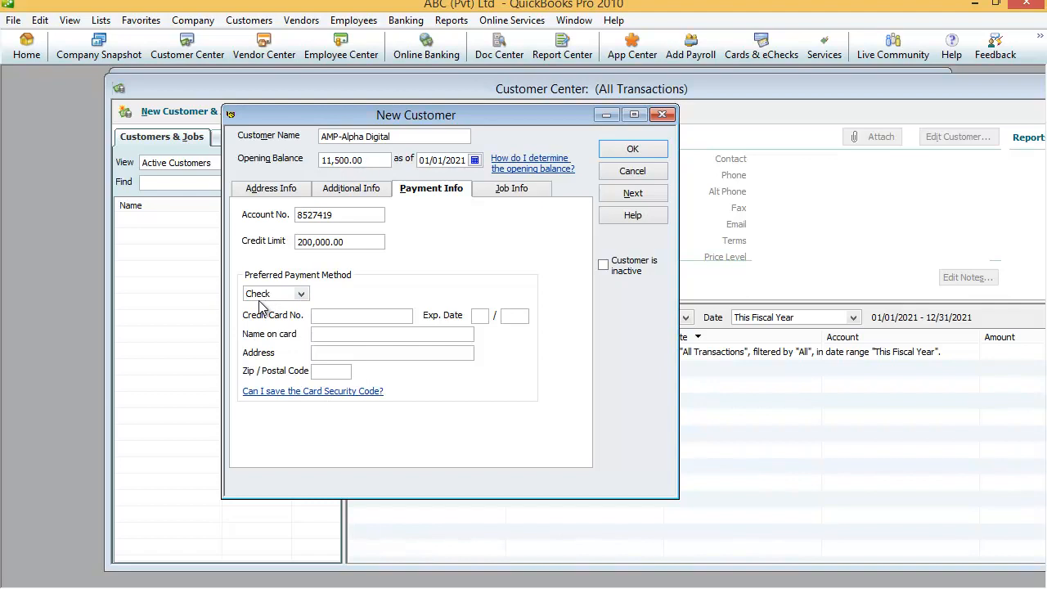
pyautogui.click(328, 319)
# Step: Show the Job Info section and close the Job Type list without choosing a type
pyautogui.click(511, 193)
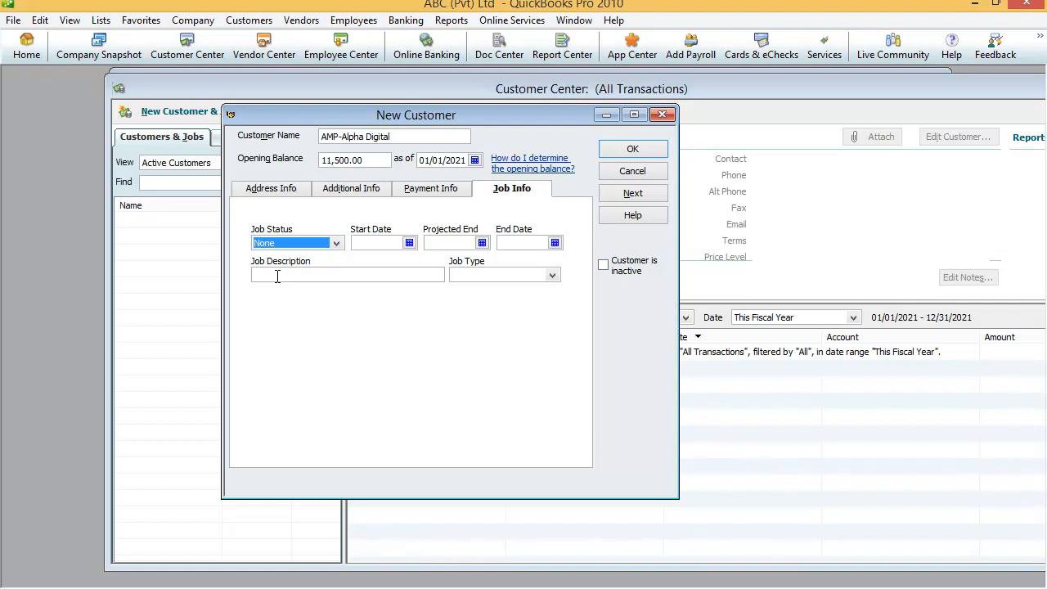
pyautogui.click(557, 275)
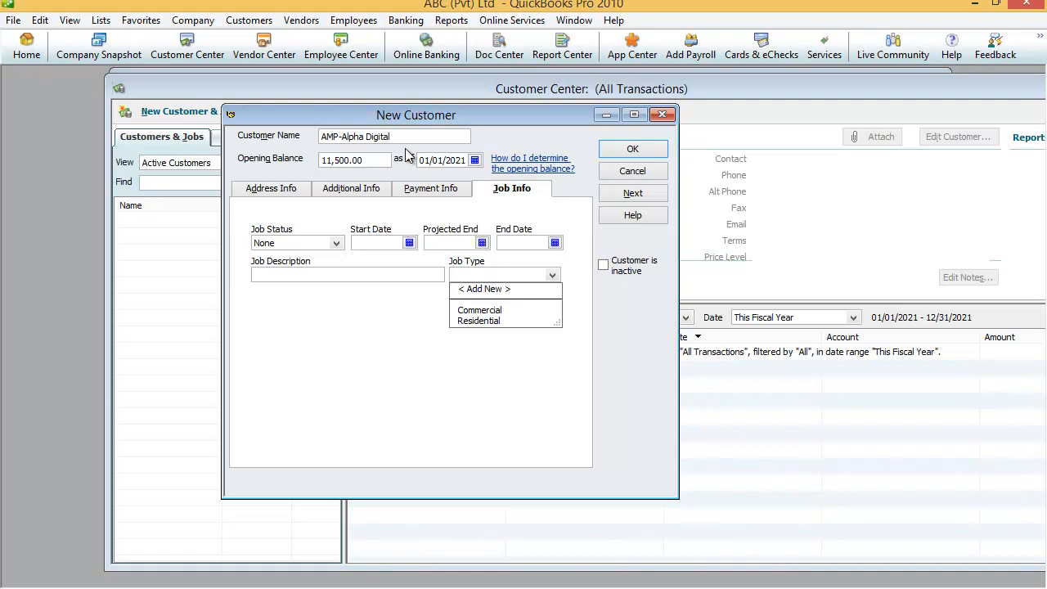
pyautogui.click(611, 152)
# Step: Save the new customer record for AMP-Alpha Digital
pyautogui.click(611, 152)
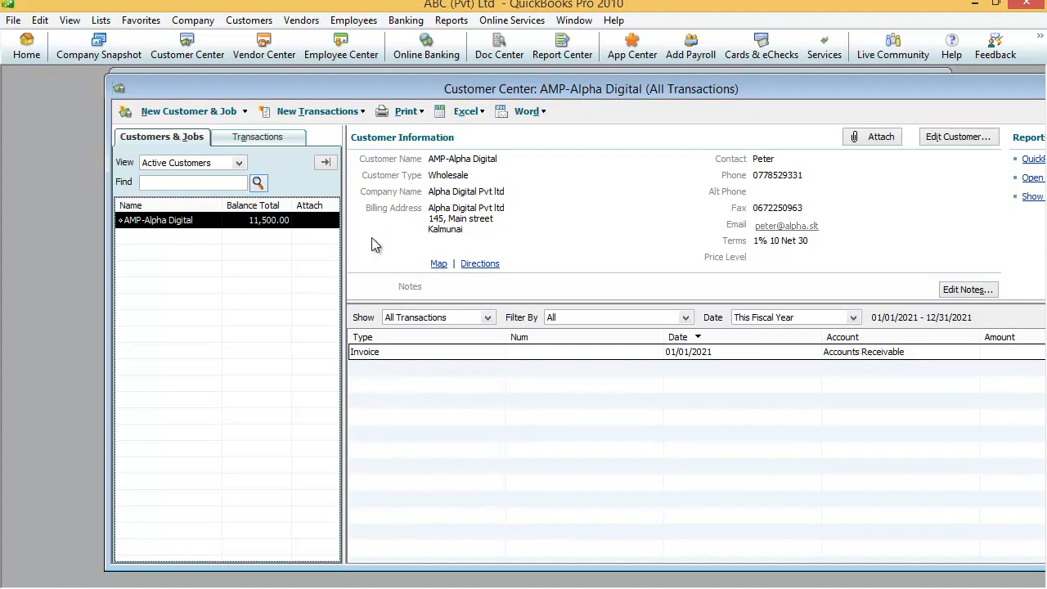
# Step: Start a new customer record and dismiss the New Feature notice about multiple entries
pyautogui.click(243, 112)
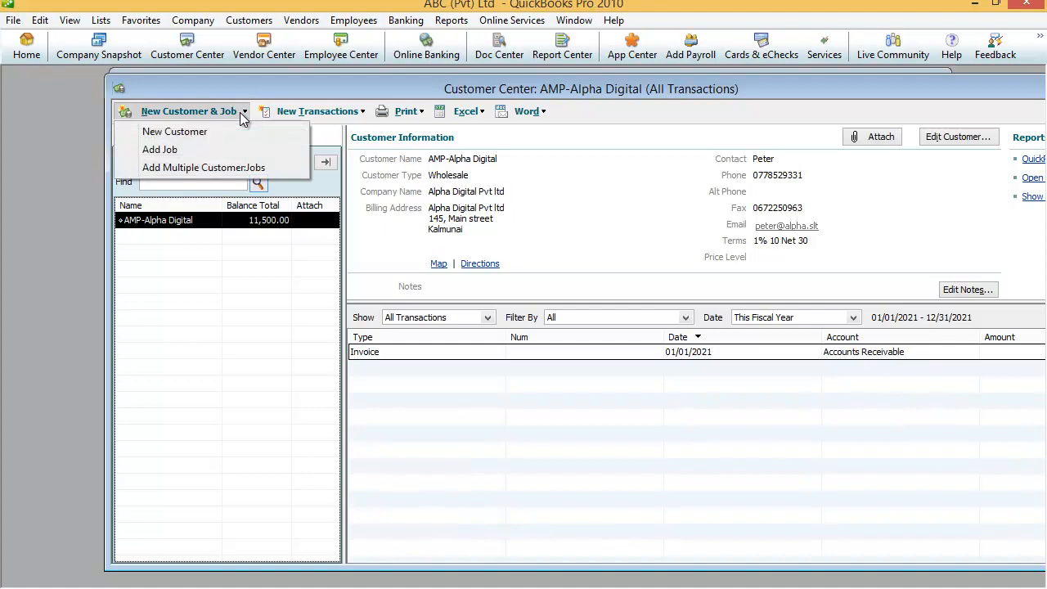
pyautogui.click(184, 139)
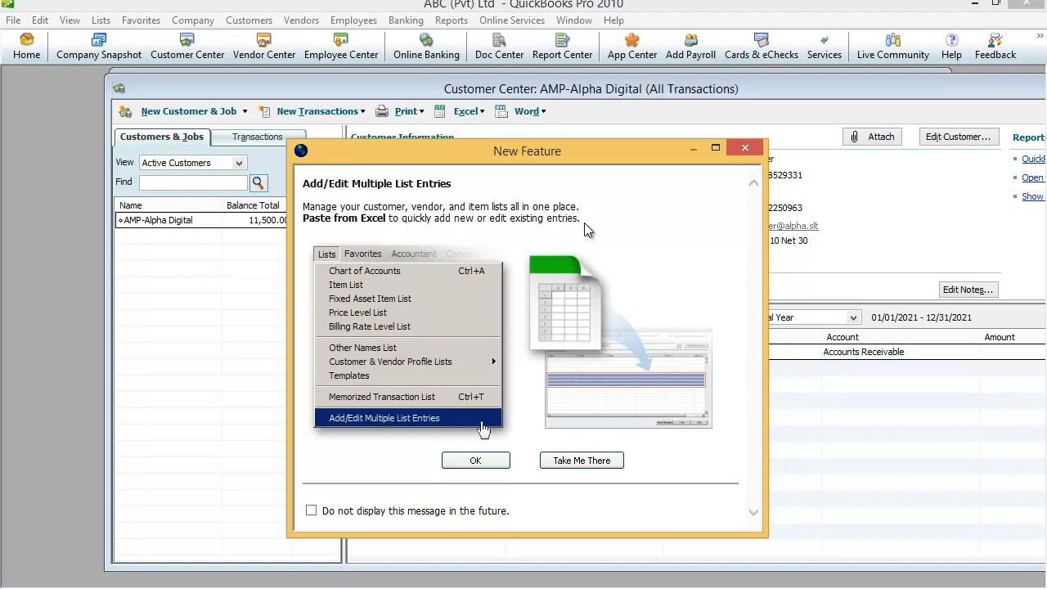
pyautogui.click(745, 149)
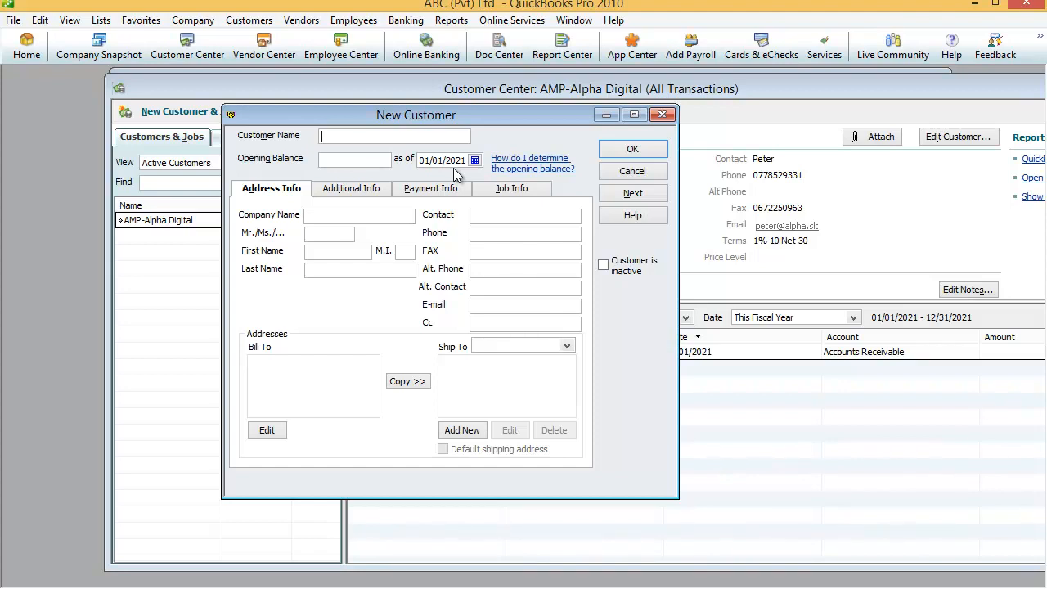
# Step: Enter customer name BAT-Computer World with a 9,000.00 opening balance
pyautogui.write('BAT-Computer Wol')
pyautogui.press('BackSpace')
pyautogui.write('r')
pyautogui.write('ld')
pyautogui.write('900')
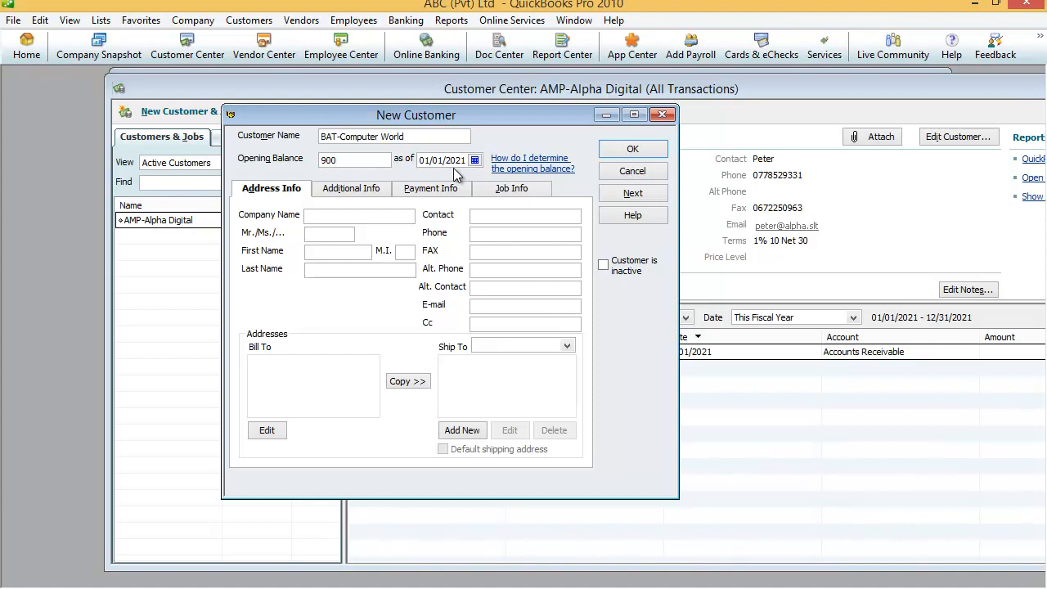
pyautogui.write('0')
pyautogui.press('Tab')
# Step: Enter company name Computer World (Pvt) Ltd, salutation Mr and the contact's first name
pyautogui.click(320, 216)
pyautogui.write('Computer Worl')
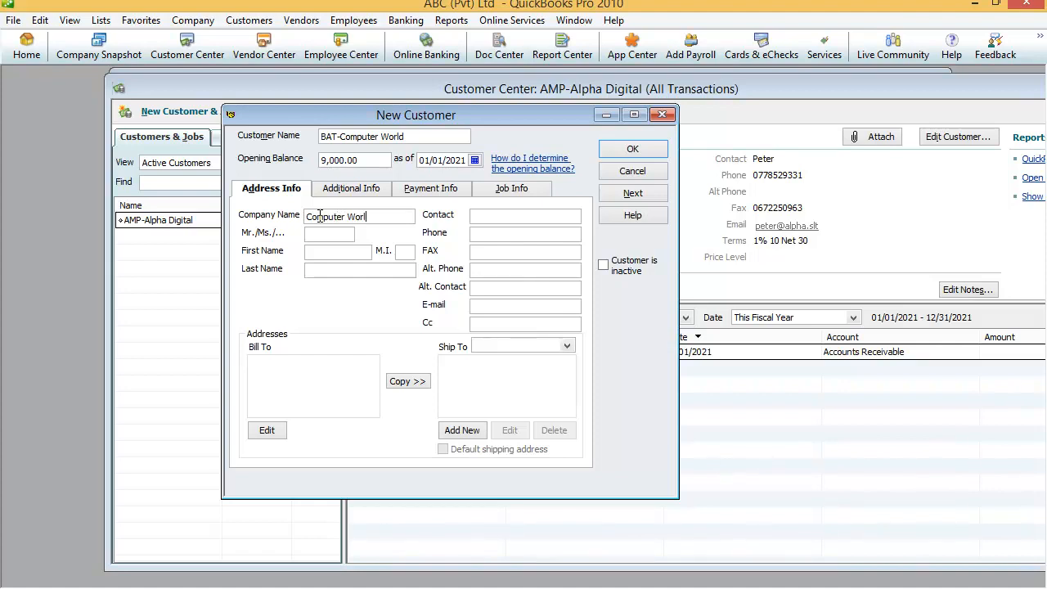
pyautogui.write('d (Pvt) Ltd')
pyautogui.press('Tab')
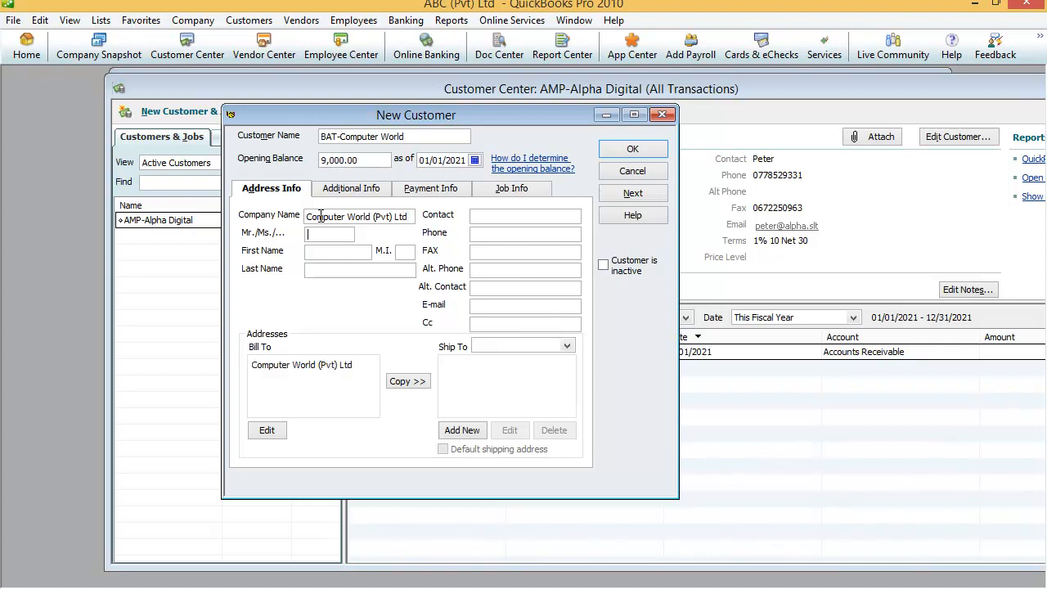
pyautogui.write('Mr')
pyautogui.write('Ramsh')
pyautogui.press('BackSpace')
pyautogui.press('BackSpace')
pyautogui.press('BackSpace')
pyautogui.press('BackSpace')
pyautogui.press('BackSpace')
pyautogui.write('Ramash')
# Step: Type the street and town lines of the Bill To address
pyautogui.click(364, 369)
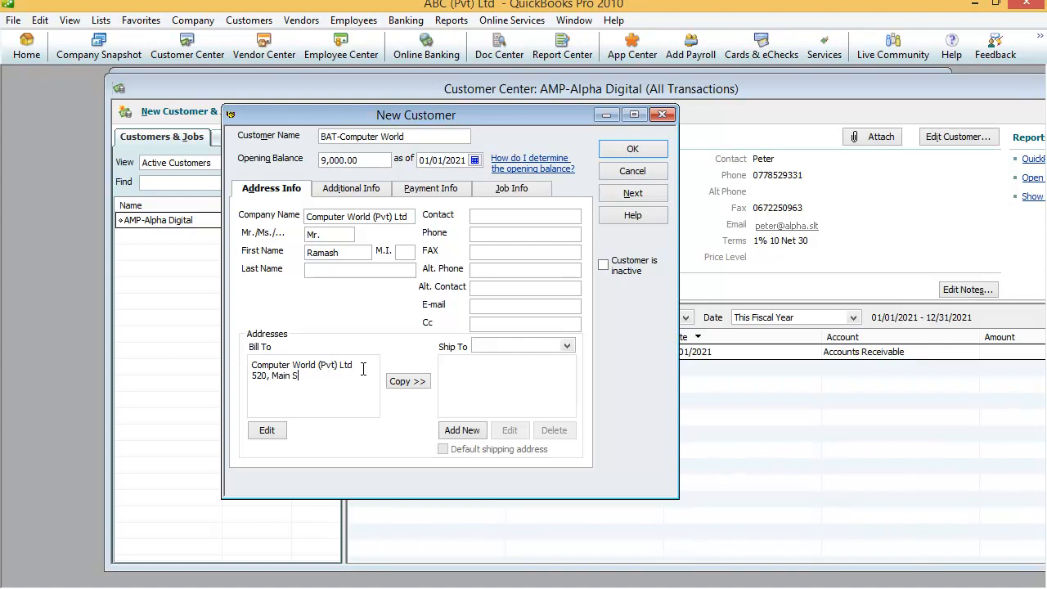
pyautogui.press('Return')
pyautogui.write('Baticola')
# Step: Copy the address to Ship To 1, adding state Eastern, postal code 9632 and country Sri Lanka
pyautogui.click(404, 388)
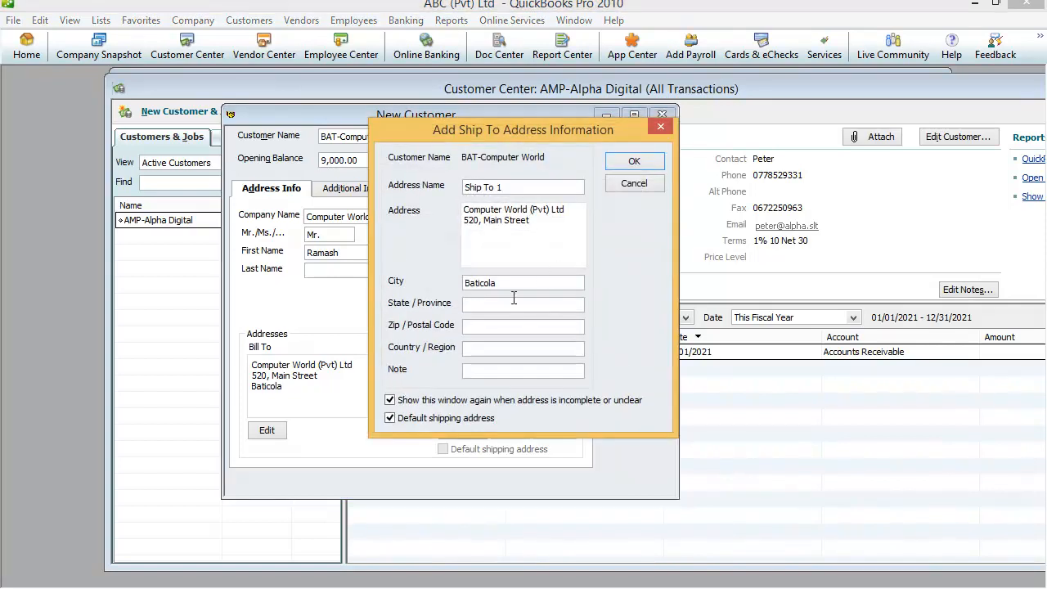
pyautogui.click(481, 308)
pyautogui.write('Eastern')
pyautogui.write('9632')
pyautogui.write('Sri L')
pyautogui.write('an')
pyautogui.write('ka')
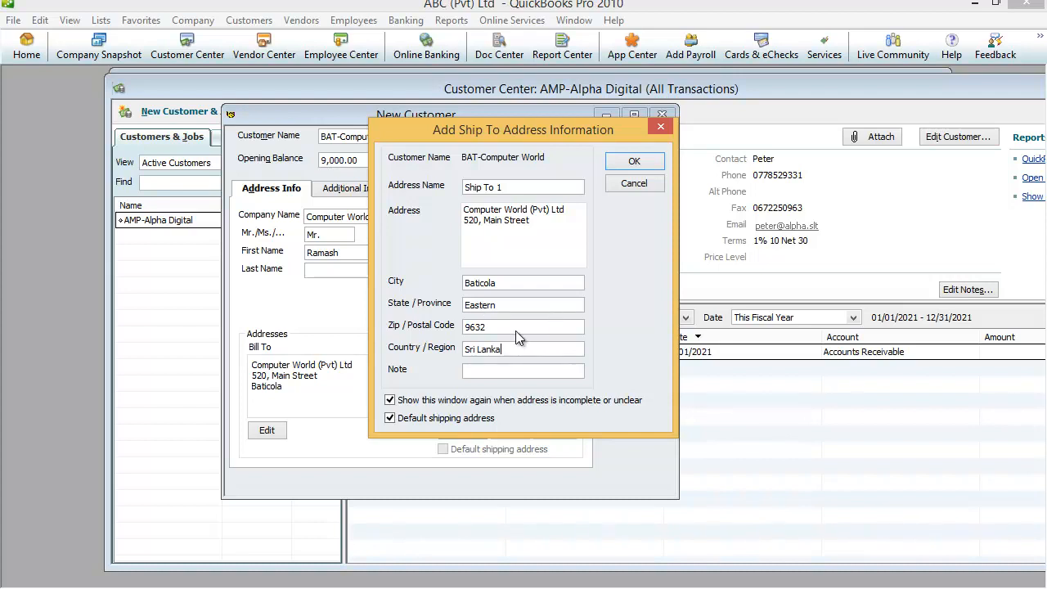
pyautogui.click(634, 161)
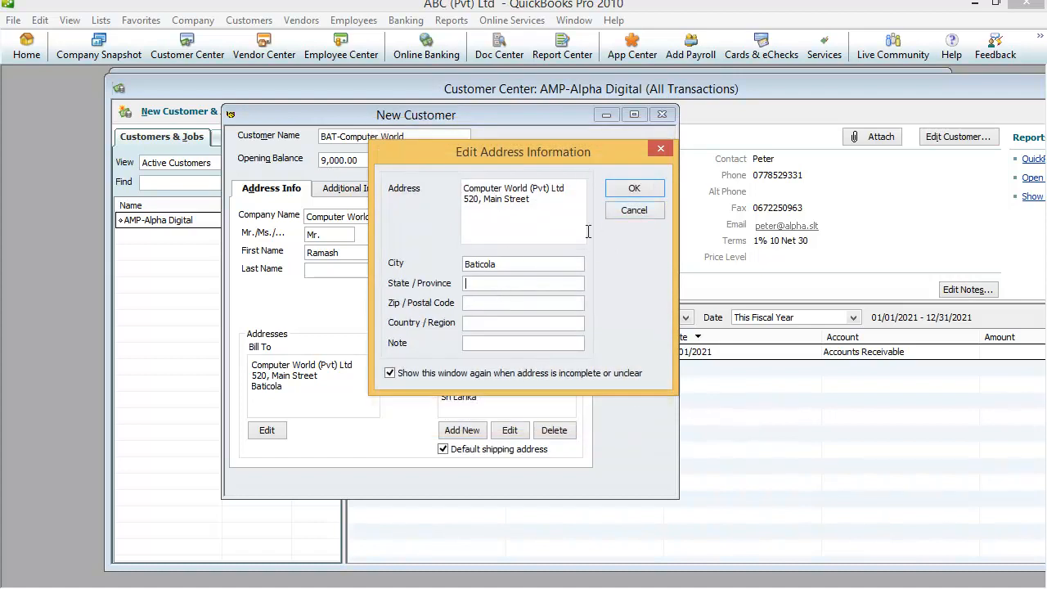
pyautogui.click(634, 190)
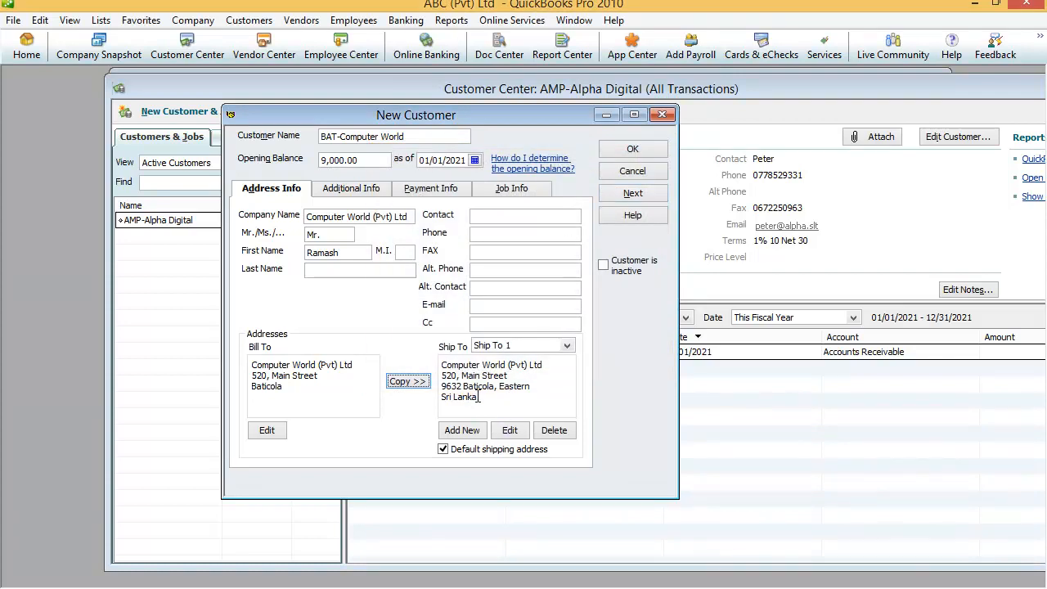
# Step: Enter the contact person's name, phone number, fax number and e-mail address on the Address Info tab
pyautogui.click(482, 216)
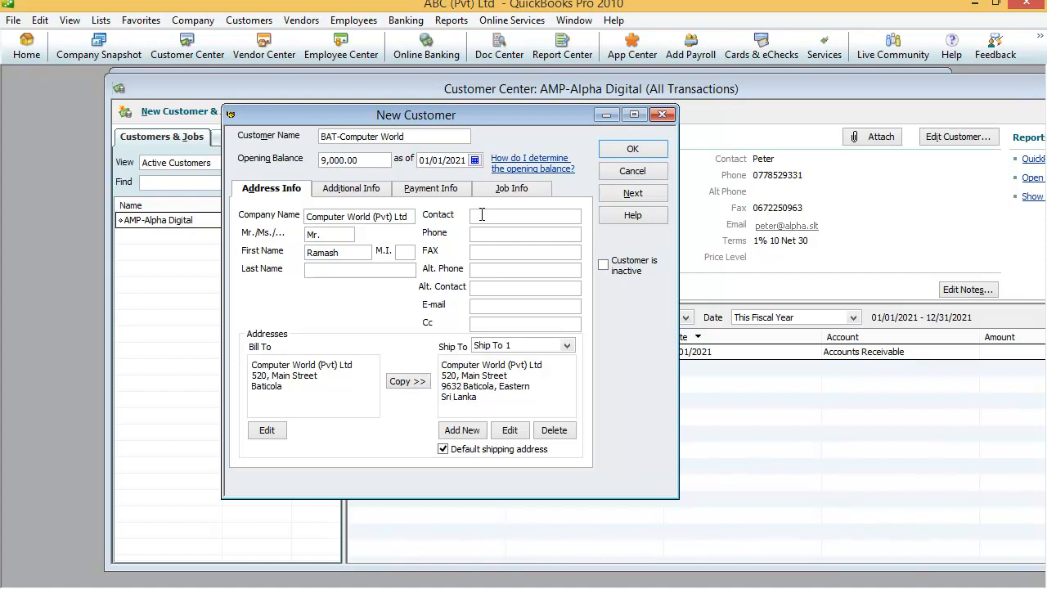
pyautogui.press('BackSpace')
pyautogui.press('BackSpace')
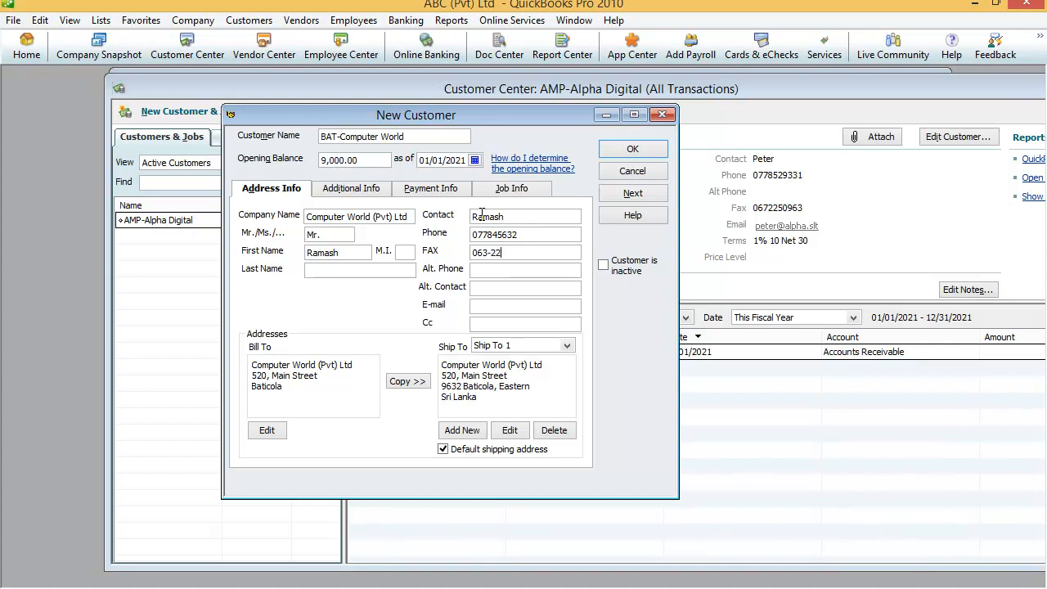
pyautogui.press('BackSpace')
pyautogui.press('BackSpace')
pyautogui.press('BackSpace')
pyautogui.press('BackSpace')
pyautogui.press('BackSpace')
pyautogui.press('BackSpace')
pyautogui.press('BackSpace')
pyautogui.press('BackSpace')
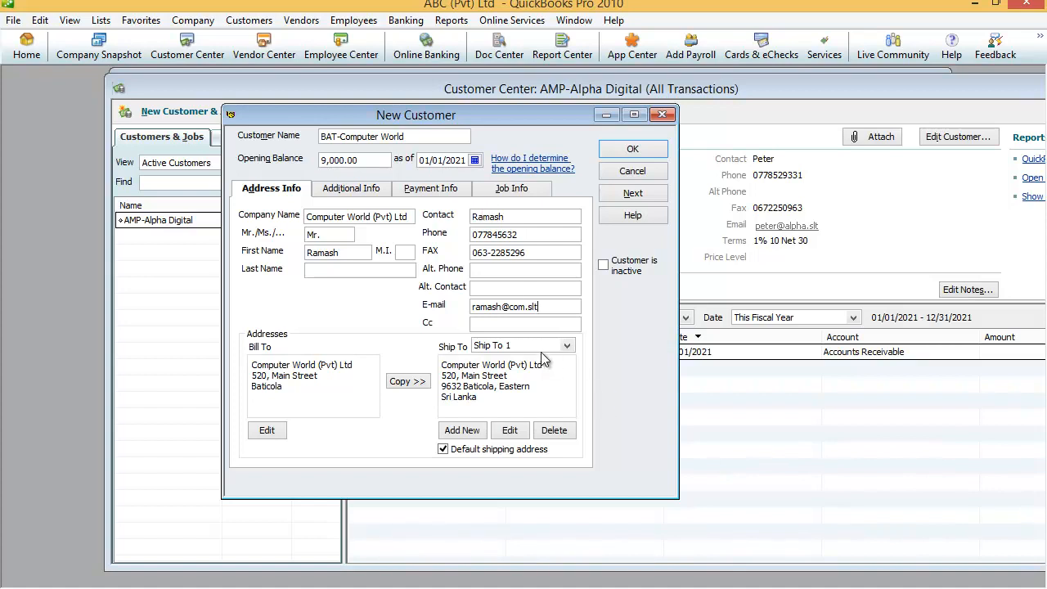
# Step: On Additional Info, choose type Wholesale, terms 2% 10 Net 30, the sales rep, and E-mail sending
pyautogui.click(341, 193)
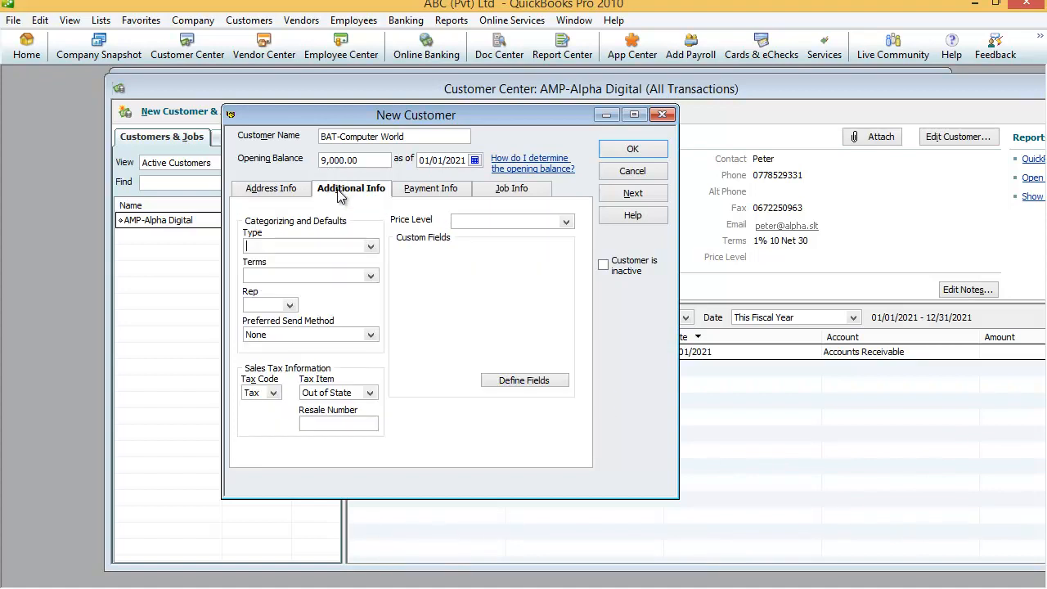
pyautogui.click(371, 247)
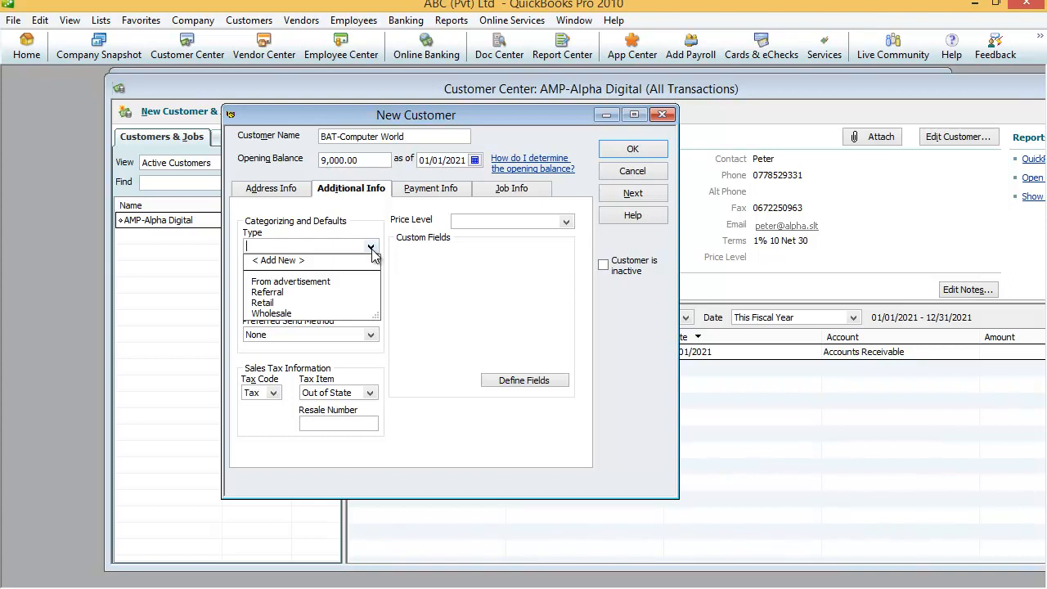
pyautogui.click(273, 313)
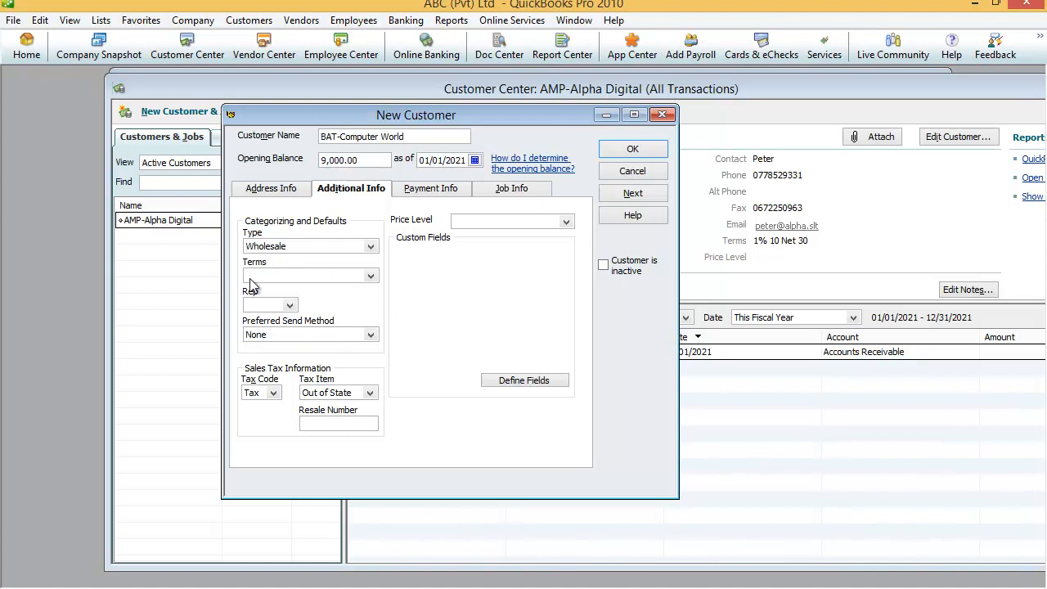
pyautogui.click(371, 277)
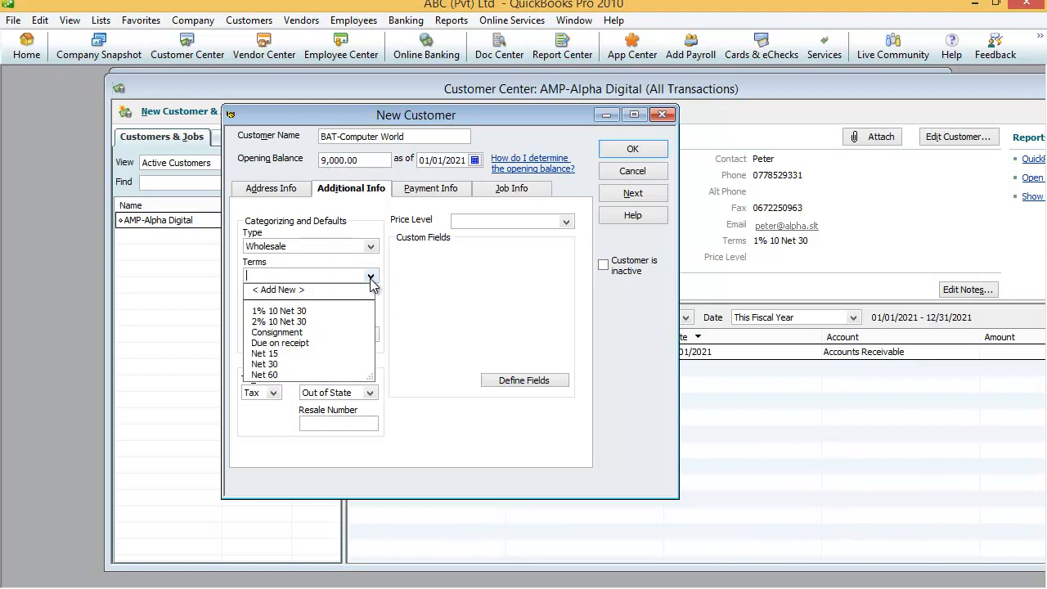
pyautogui.click(279, 322)
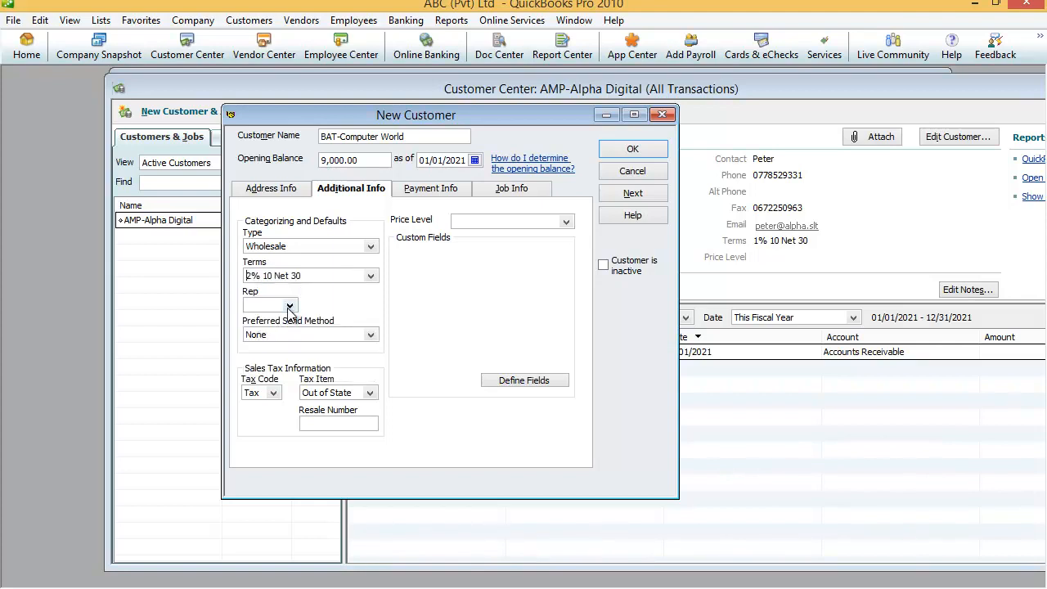
pyautogui.click(289, 306)
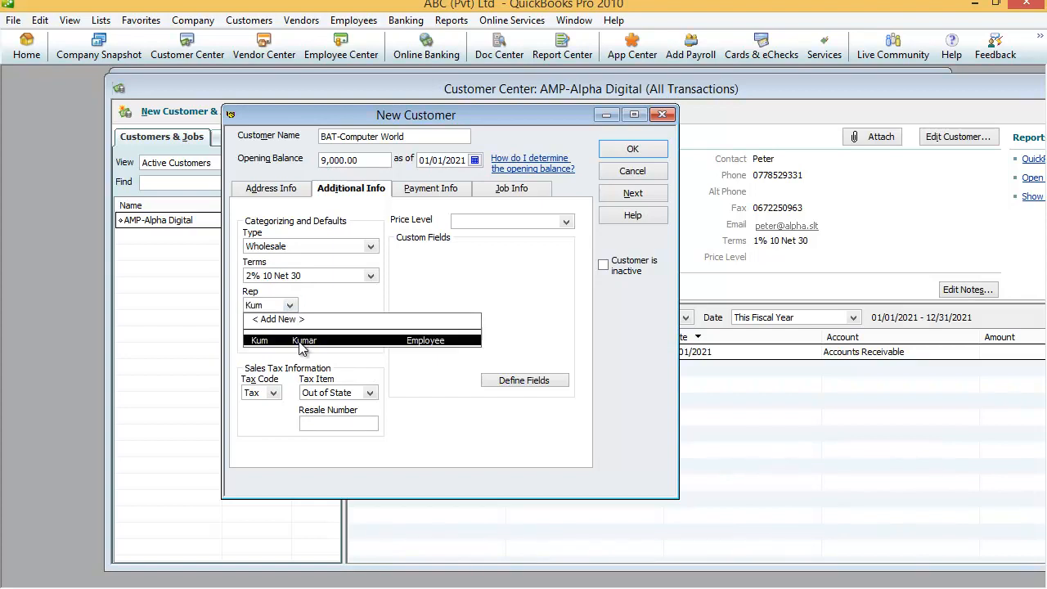
pyautogui.click(300, 343)
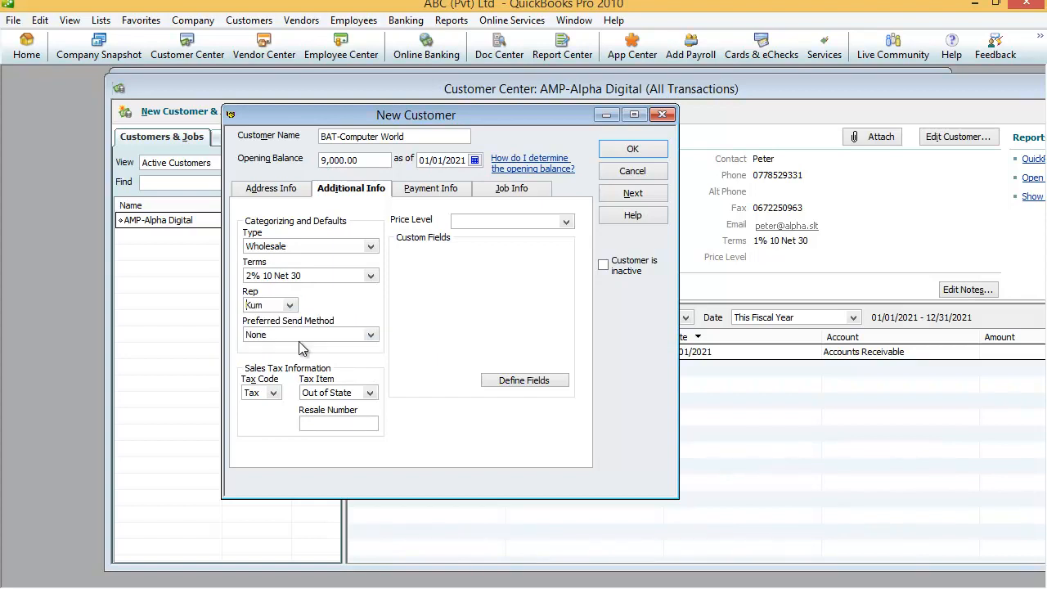
pyautogui.click(370, 335)
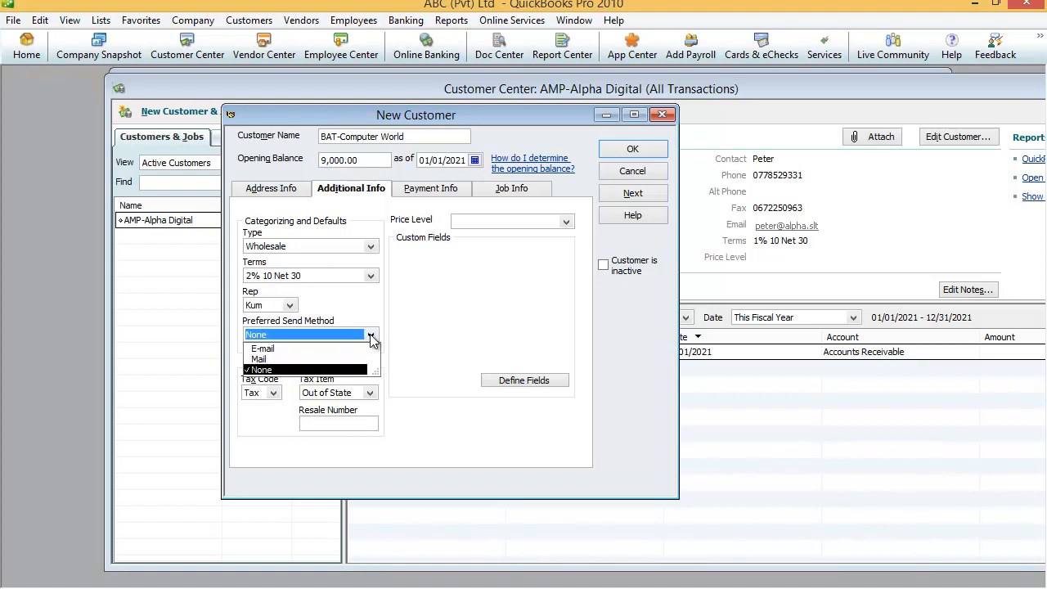
pyautogui.click(263, 350)
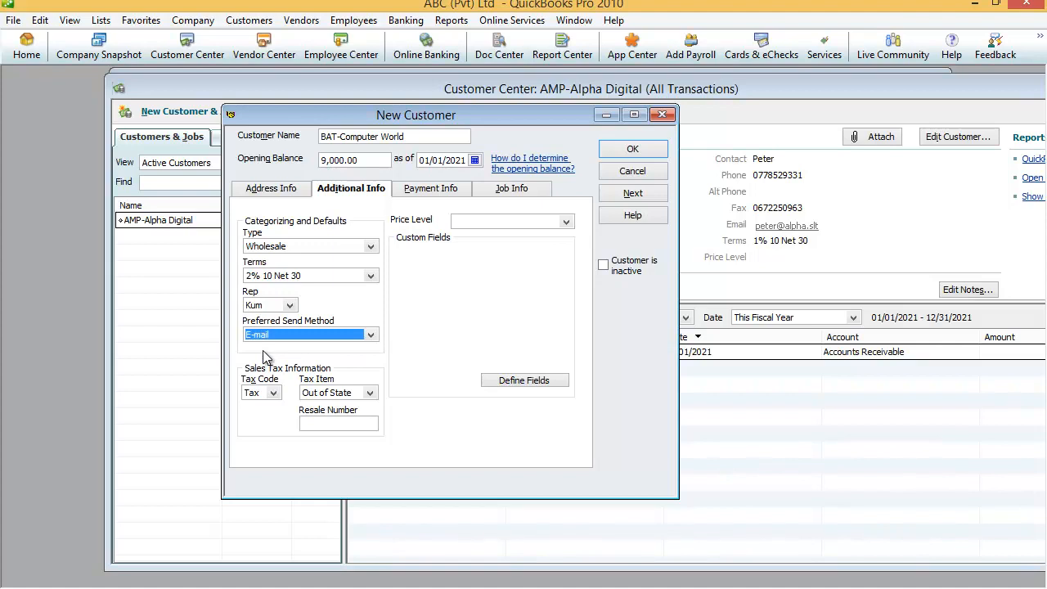
# Step: On Payment Info, enter the account number, a 250000 credit limit and Cash as preferred payment method
pyautogui.click(427, 194)
pyautogui.write('96325')
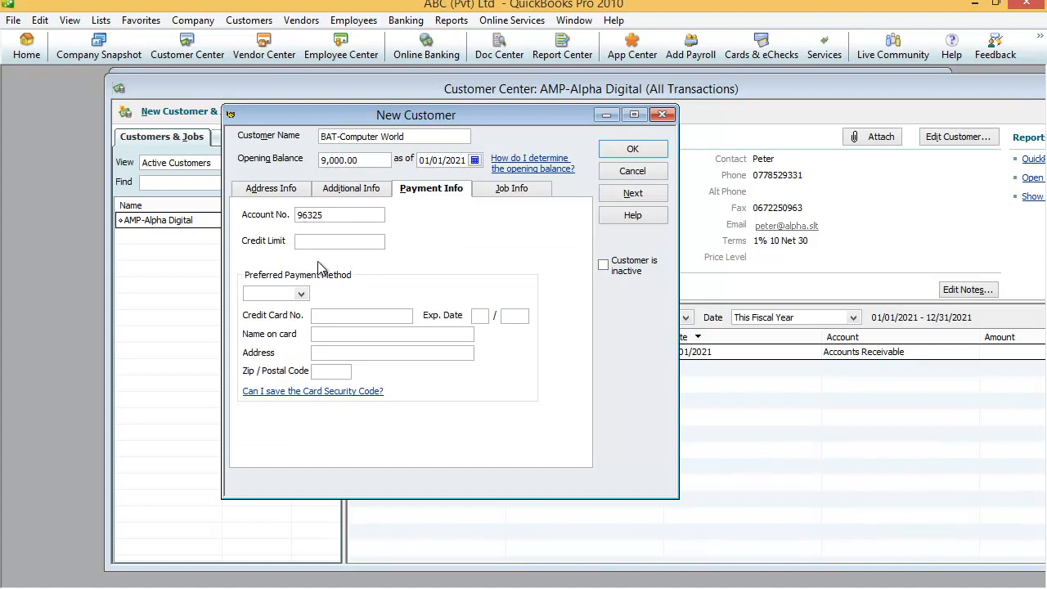
pyautogui.click(304, 242)
pyautogui.write('250000')
pyautogui.click(302, 295)
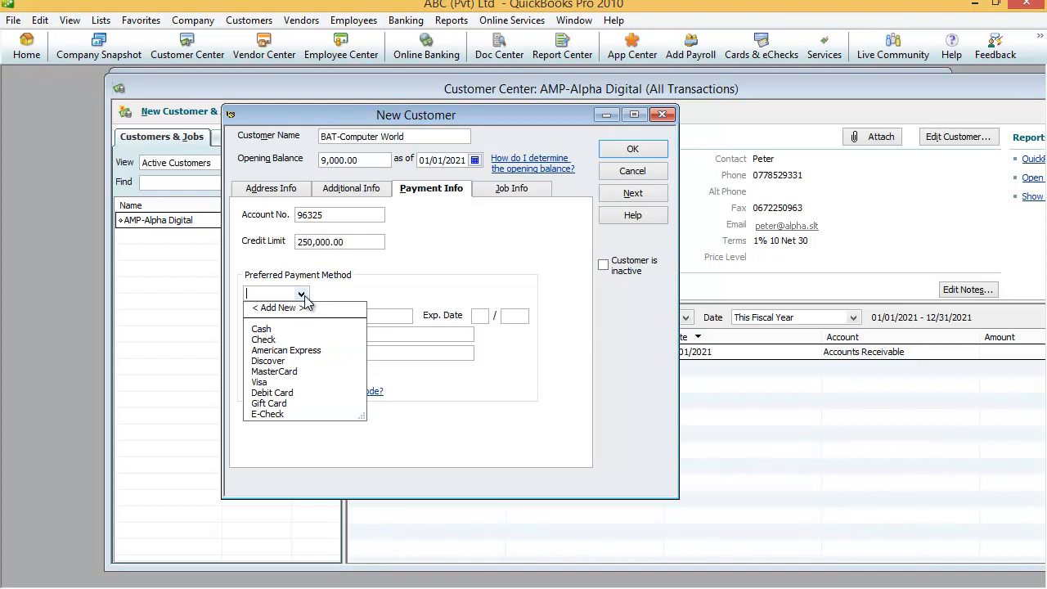
pyautogui.click(260, 331)
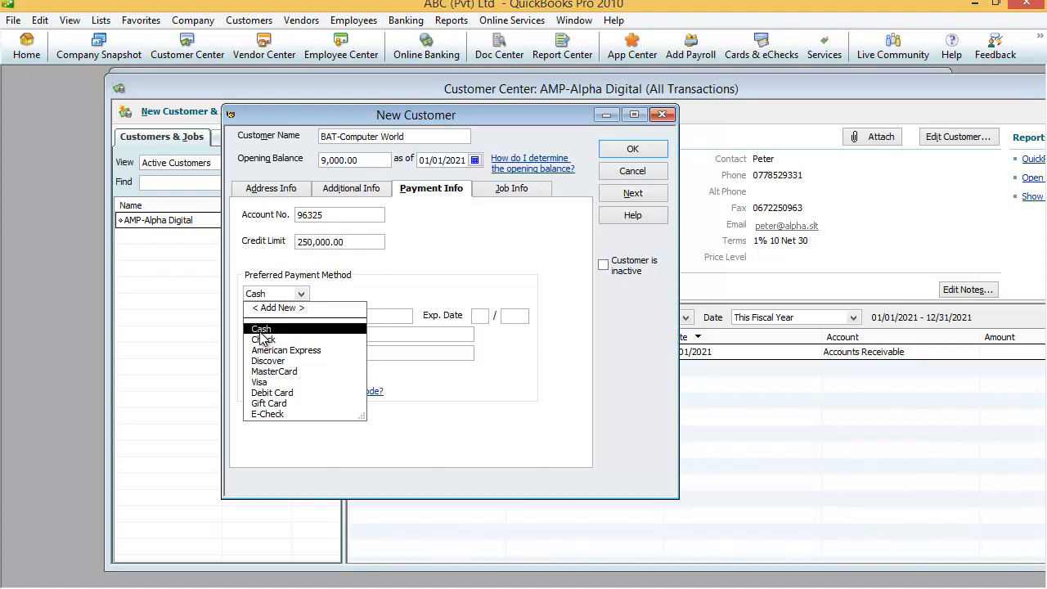
pyautogui.click(260, 332)
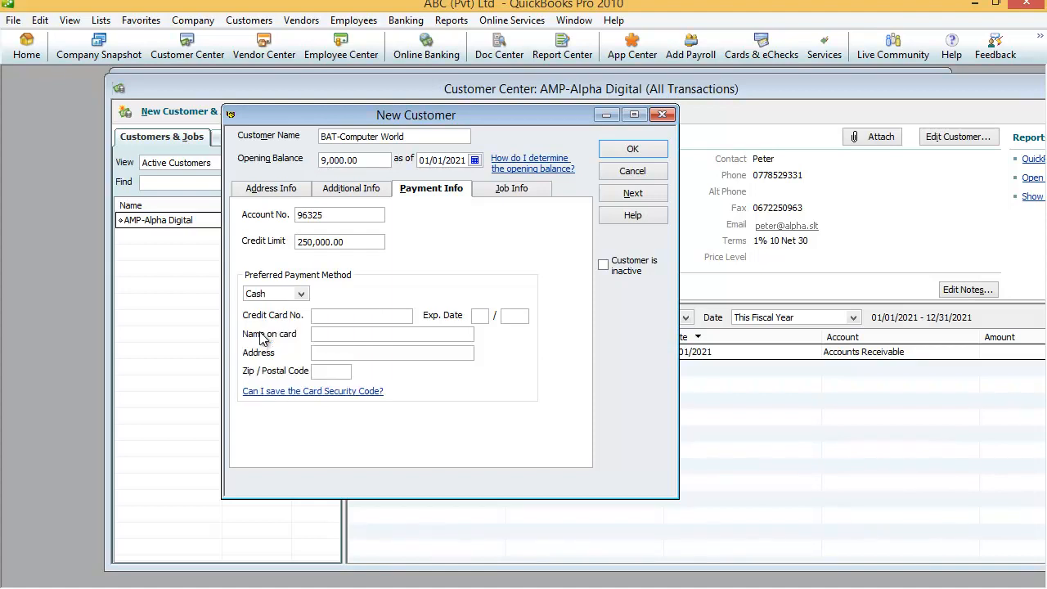
pyautogui.click(511, 190)
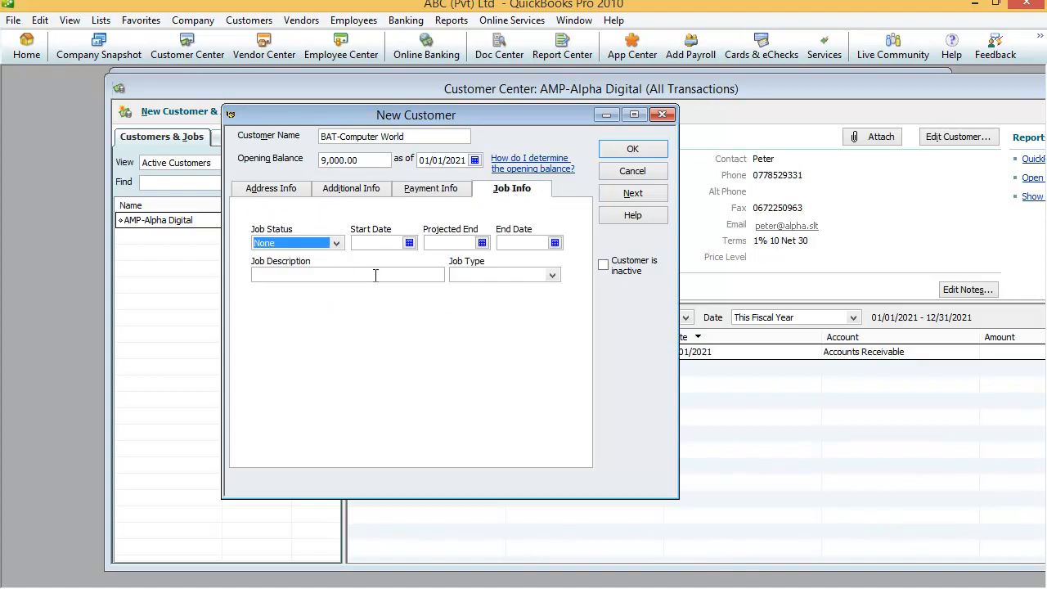
# Step: Confirm the New Customer form to save BAT-Computer World
pyautogui.click(629, 155)
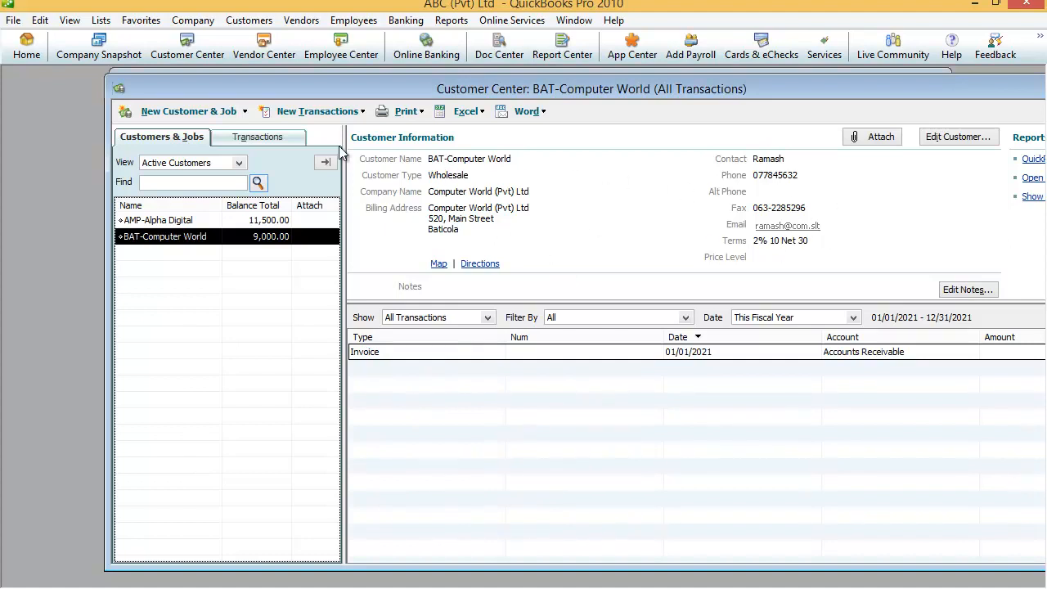
pyautogui.click(153, 221)
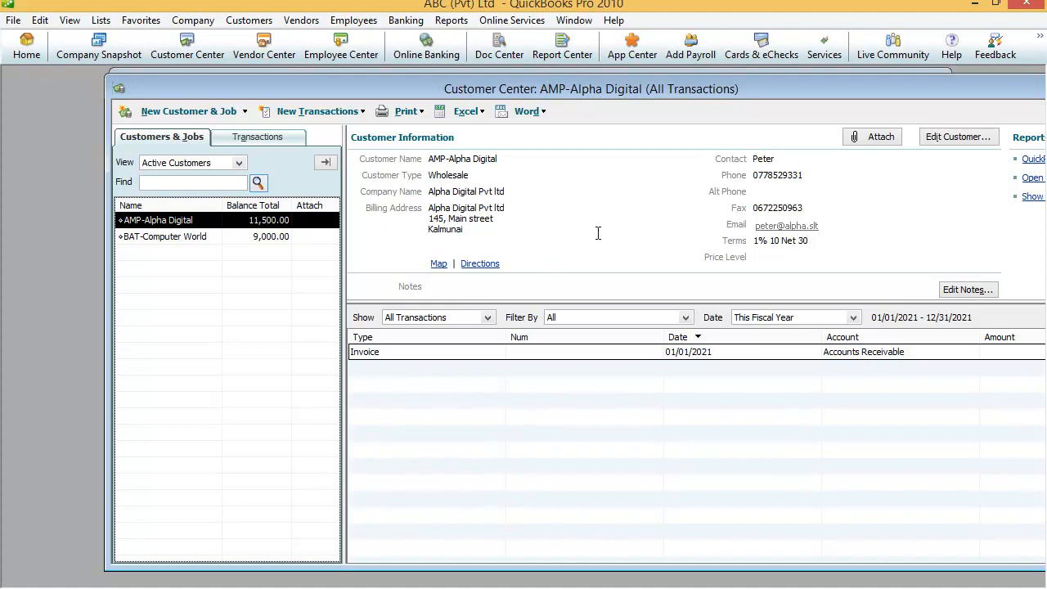
pyautogui.click(179, 243)
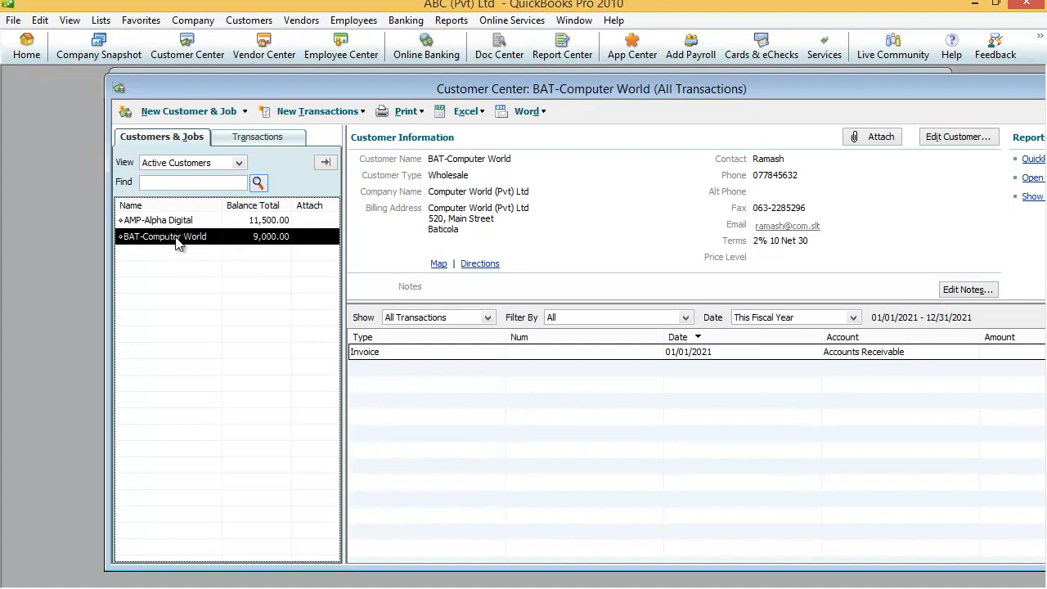